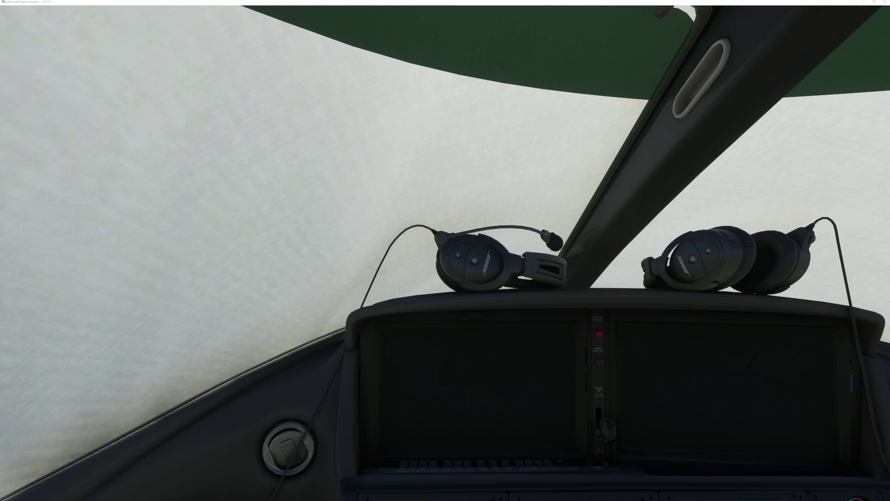
Bring up the VAMS tablet in the cockpit and remove the aircraft's Storage Cover from the Statics page
{"action": "key", "text": "alt+1"}
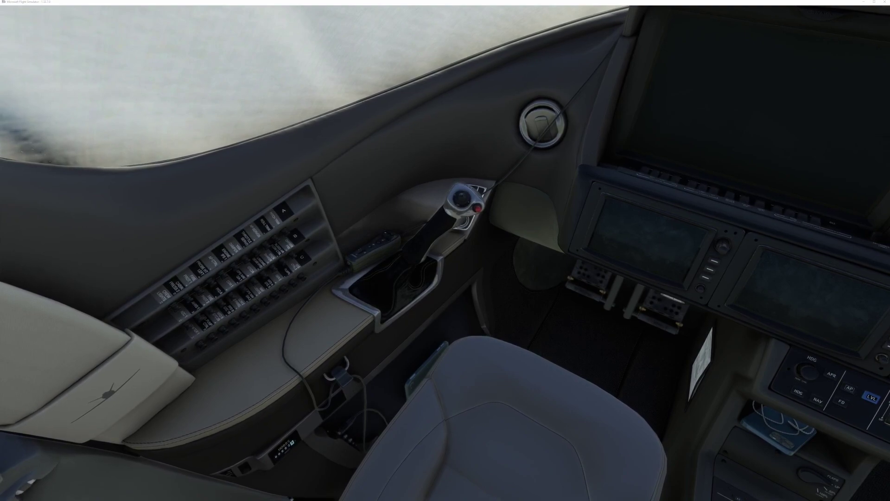
{"action": "left_click", "coordinate": [426, 367]}
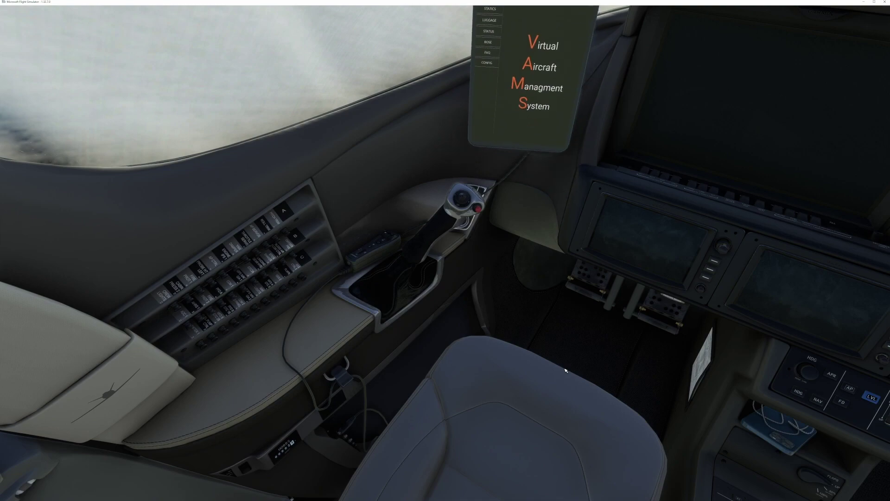
{"action": "key", "text": "ctrl+space"}
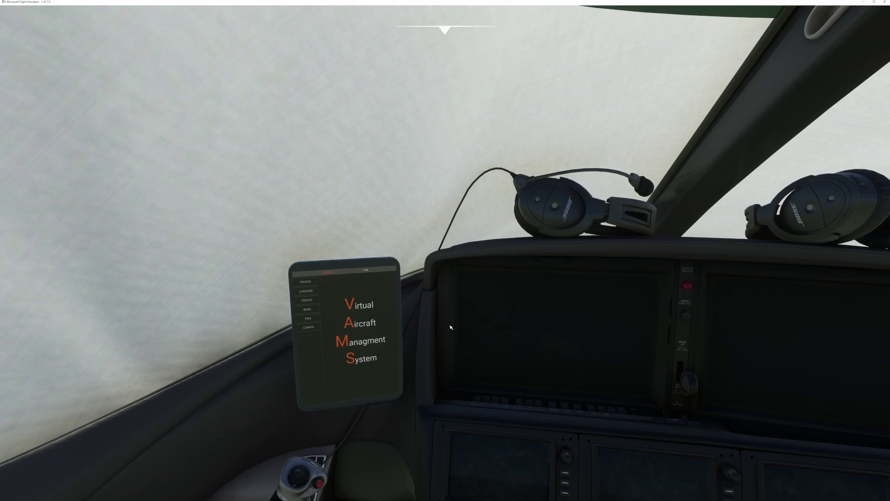
{"action": "left_click", "coordinate": [312, 282]}
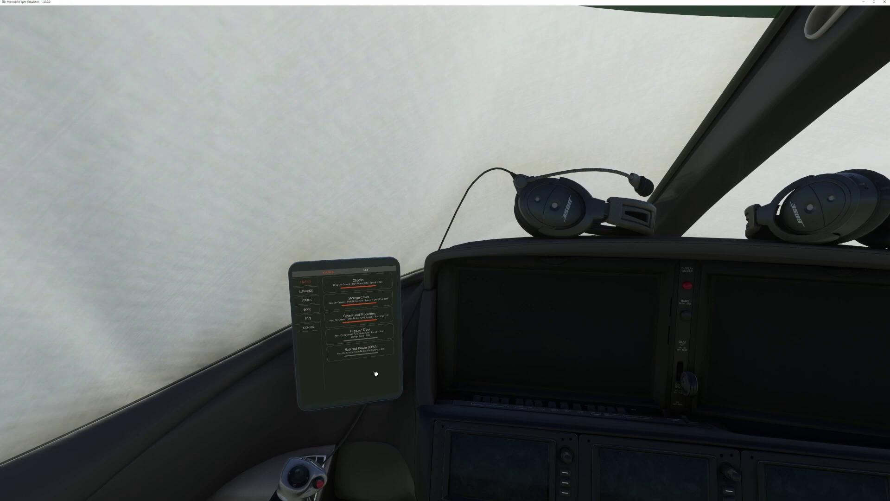
{"action": "left_click", "coordinate": [367, 304]}
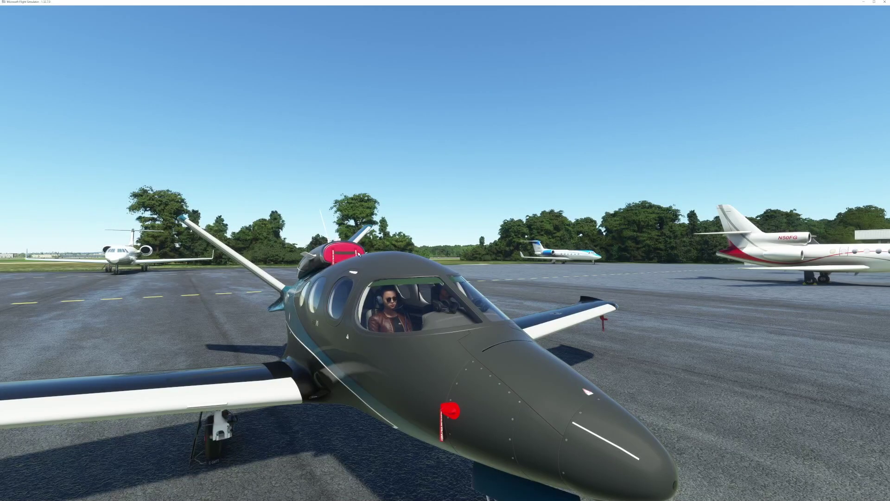
Examine the aircraft from outside with the Covers and Protectors removed and with them fitted again
{"action": "key", "text": "End"}
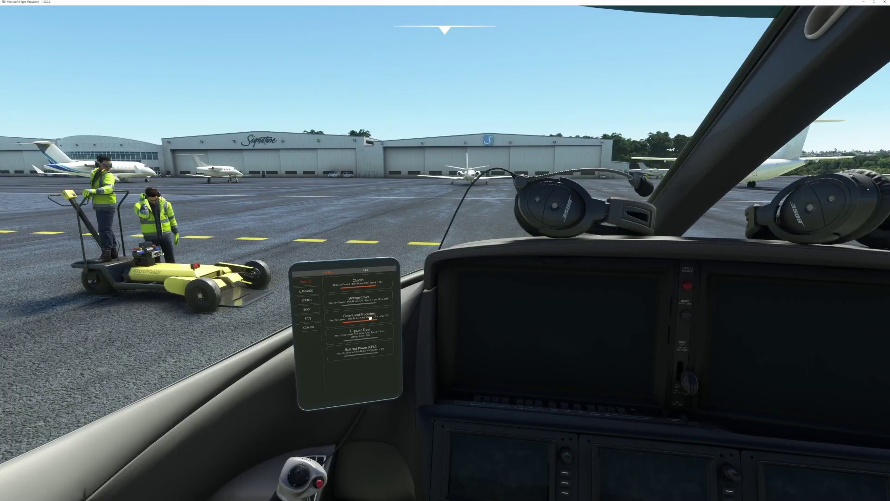
{"action": "key", "text": "End"}
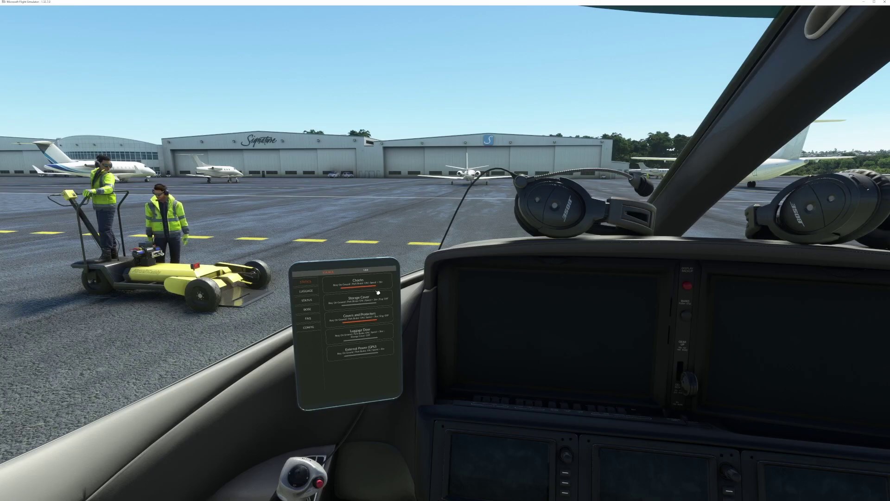
{"action": "key", "text": "End"}
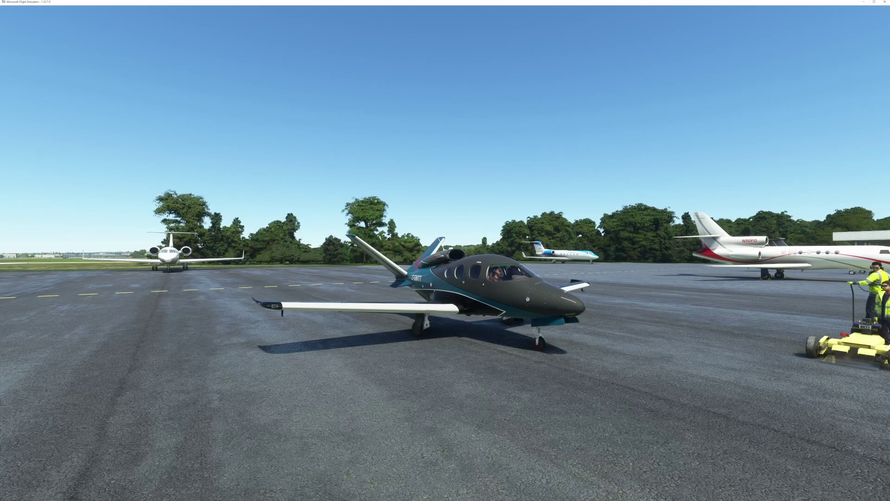
{"action": "key", "text": "End"}
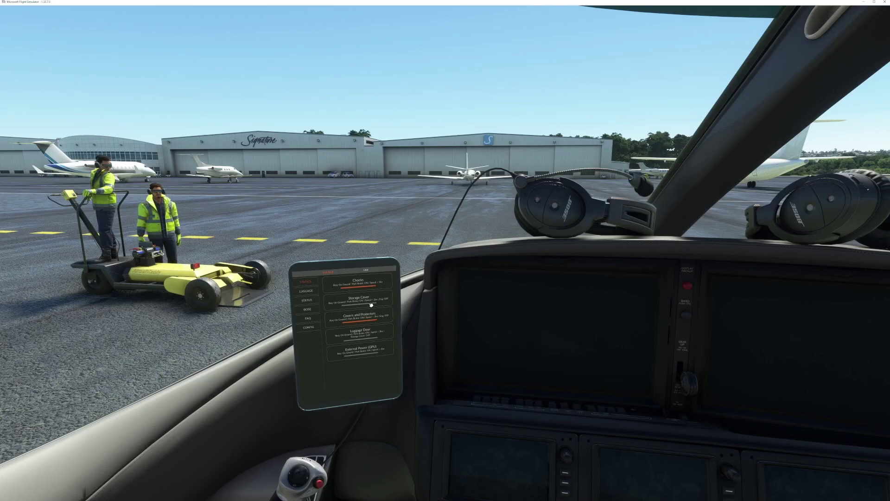
{"action": "key", "text": "End"}
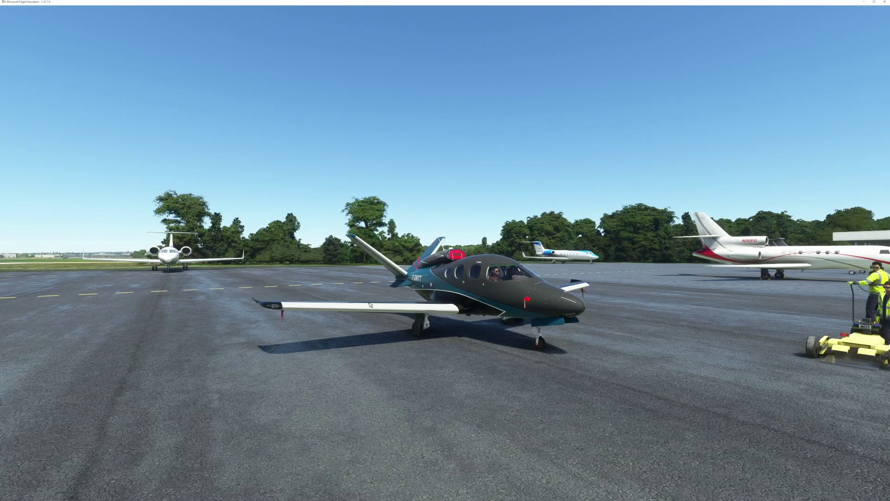
Open and close the Luggage Door, connect External Power (GPU), and check the ground power unit outside the aircraft
{"action": "key", "text": "End"}
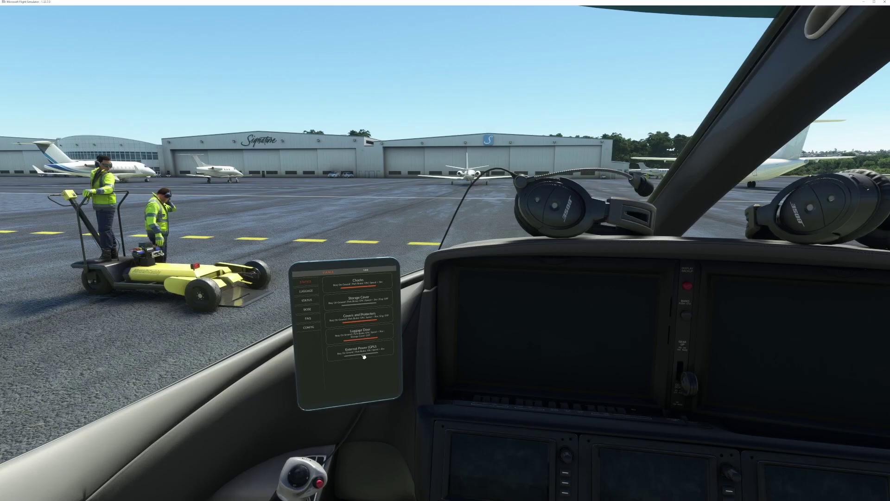
{"action": "key", "text": "End"}
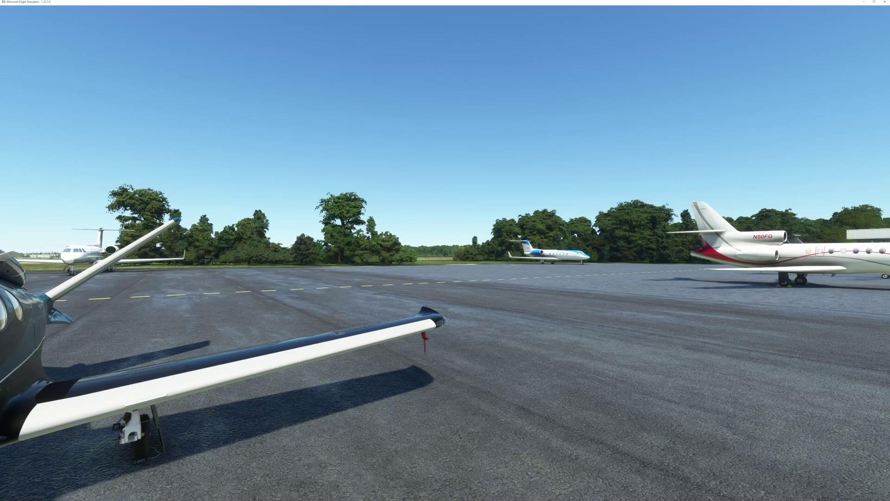
{"action": "key", "text": "End"}
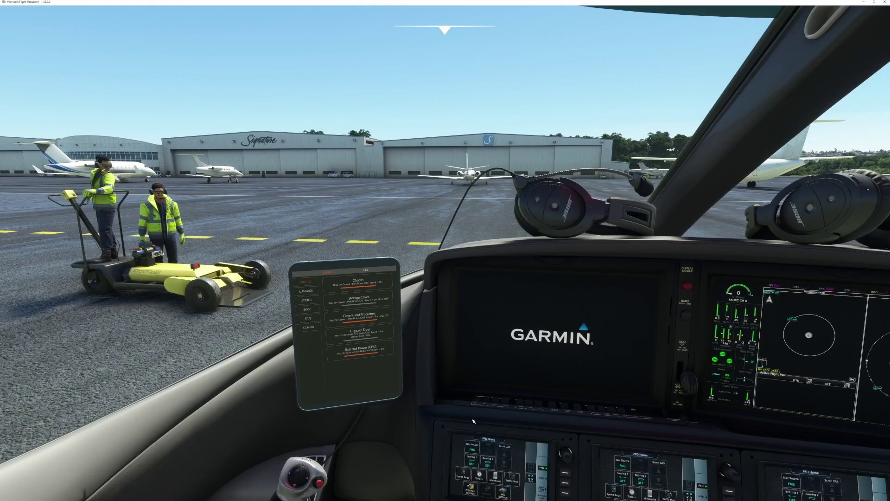
{"action": "key", "text": "alt+1"}
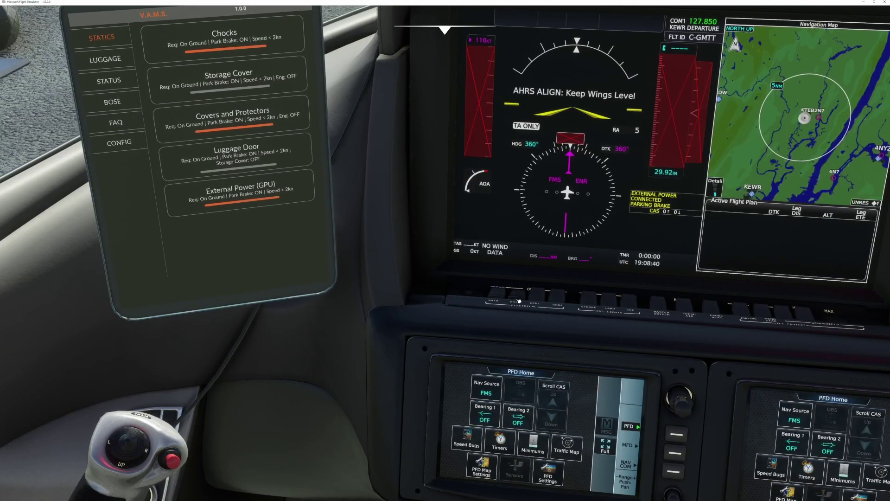
{"action": "left_click", "coordinate": [517, 297]}
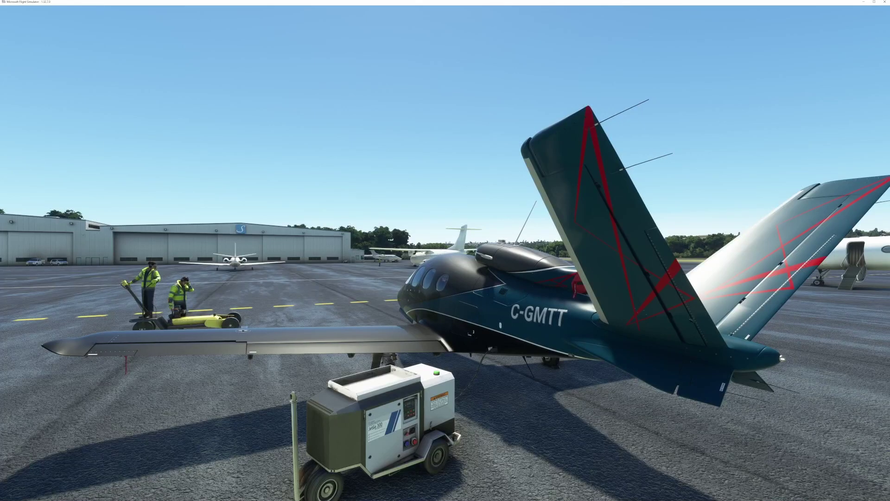
{"action": "key", "text": "End"}
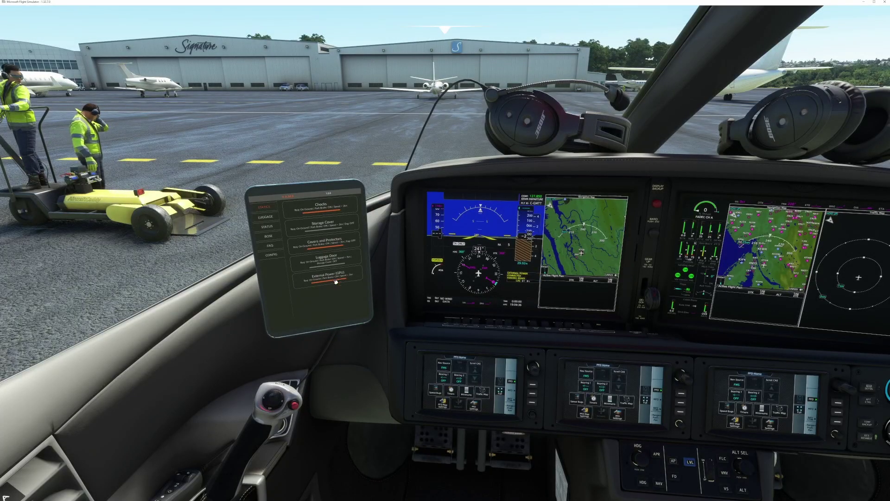
Open the Luggage Door and load the Snowboarding Trip luggage, checking the baggage compartment from outside
{"action": "left_click", "coordinate": [266, 217]}
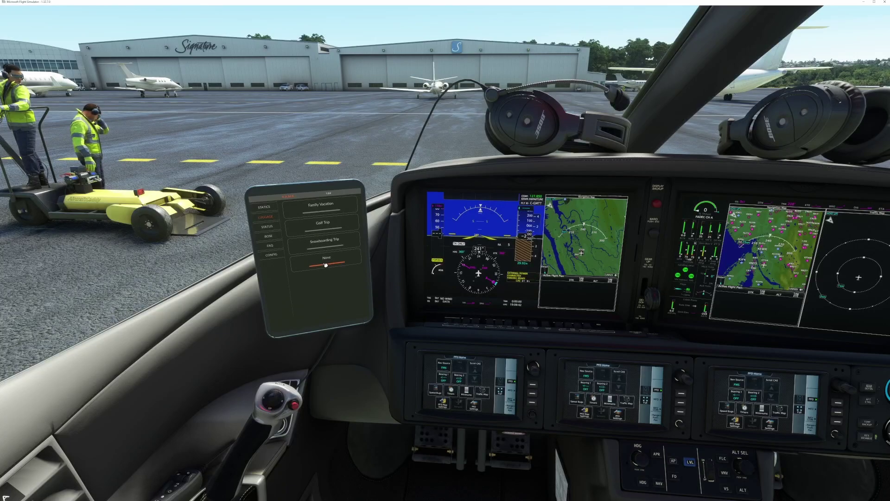
{"action": "left_click", "coordinate": [265, 207]}
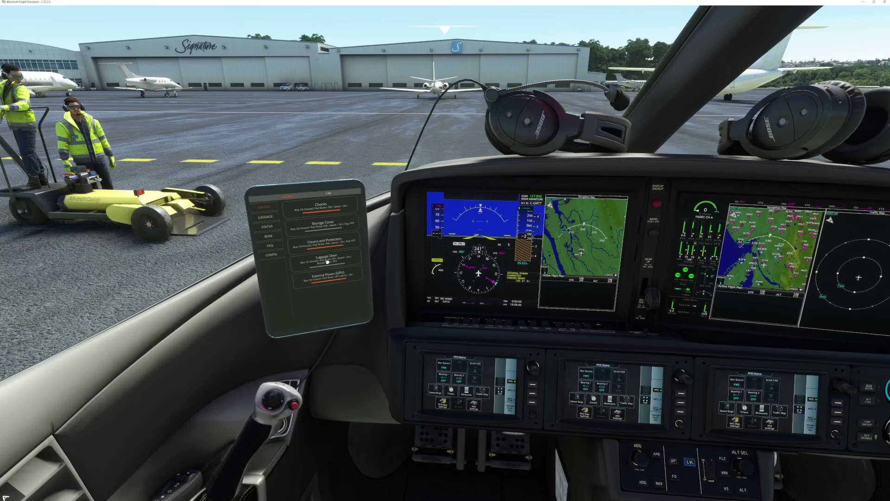
{"action": "left_click", "coordinate": [273, 219]}
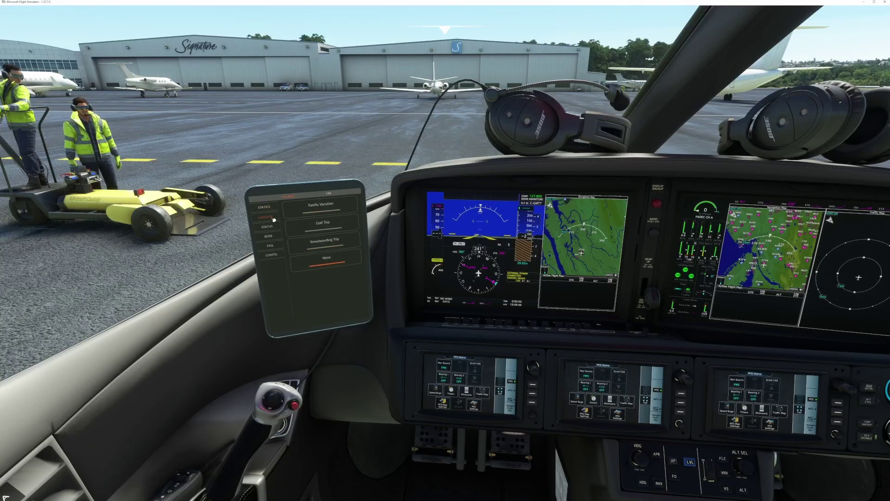
{"action": "key", "text": "End"}
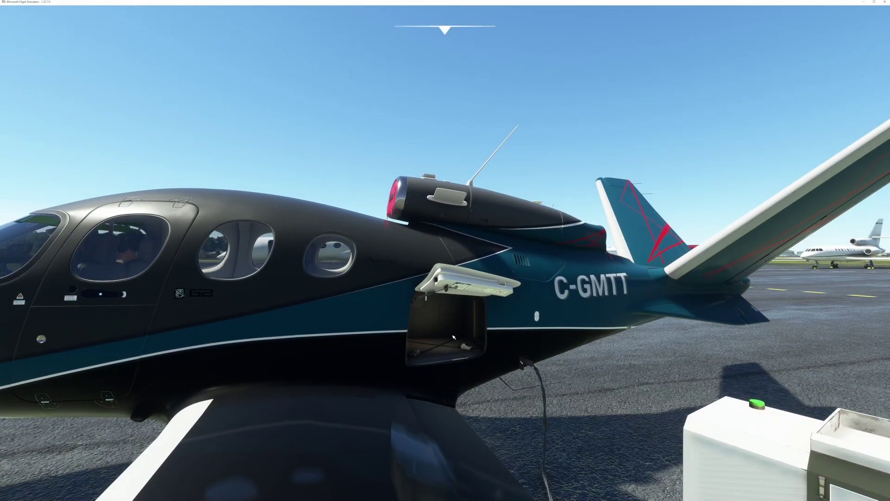
{"action": "key", "text": "End"}
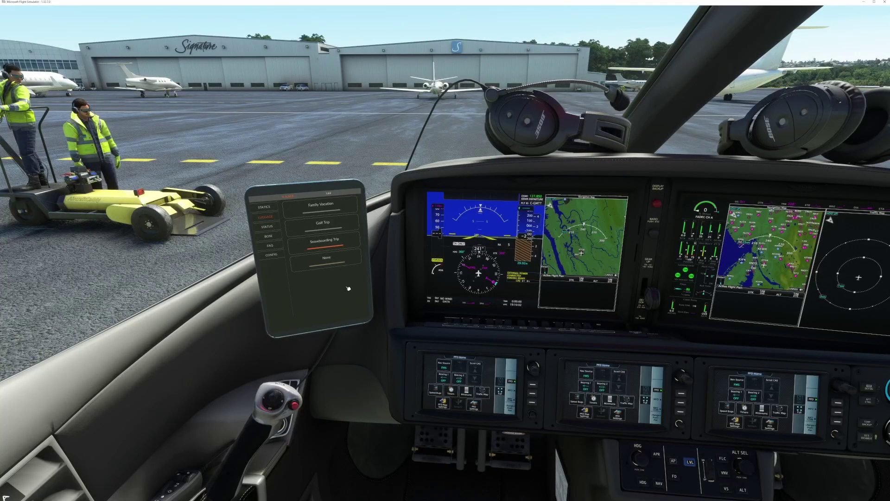
{"action": "key", "text": "End"}
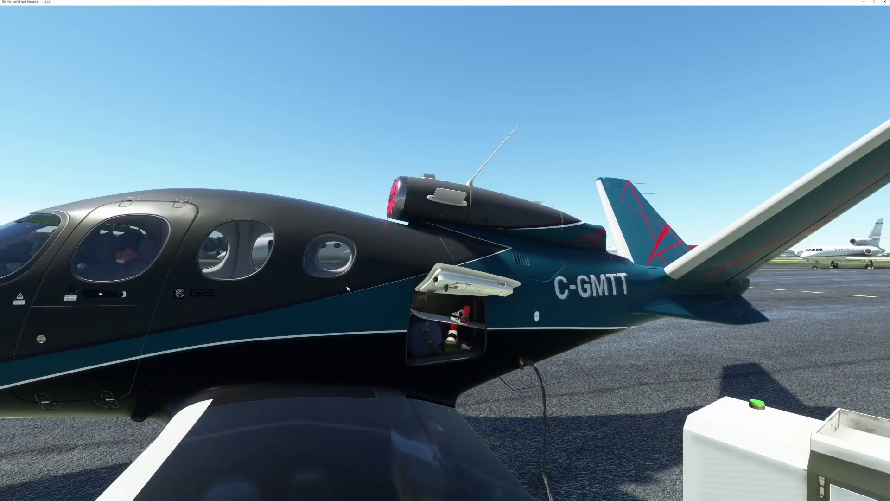
Cycle the luggage sets directly in the open baggage compartment until Family Vacation is loaded
{"action": "left_click", "coordinate": [466, 346]}
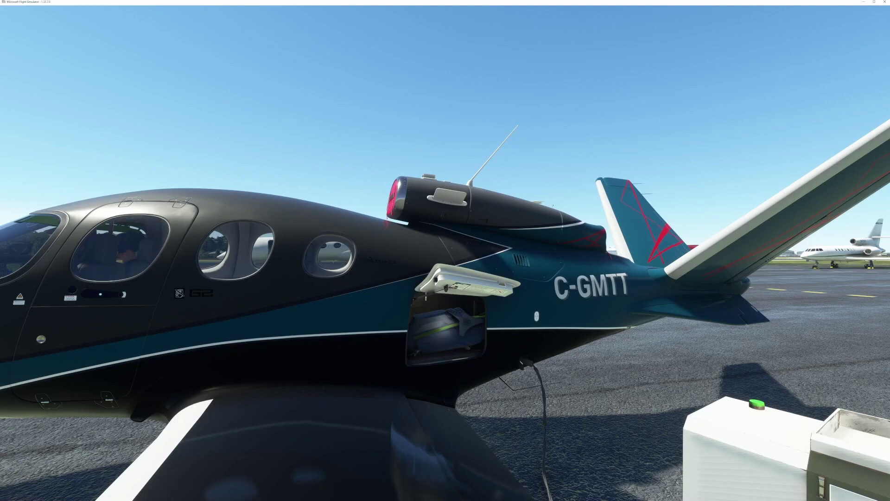
{"action": "left_click", "coordinate": [466, 345]}
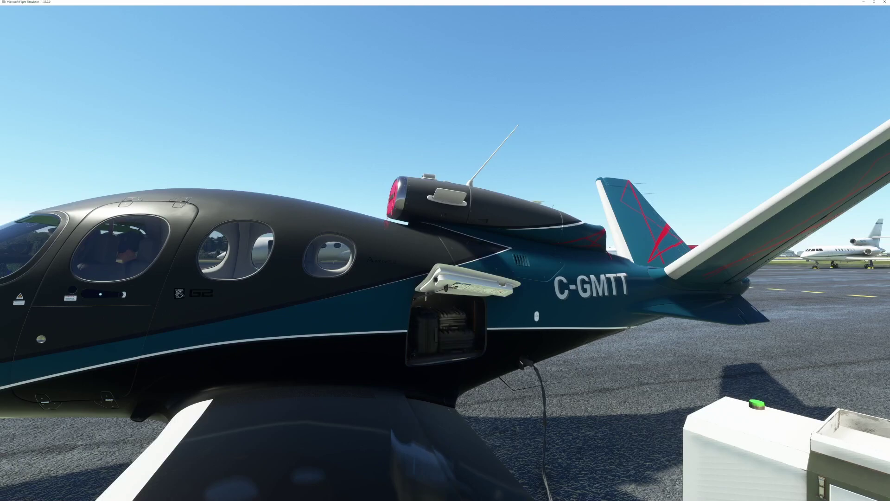
{"action": "left_click", "coordinate": [466, 346]}
{"action": "left_click", "coordinate": [466, 346]}
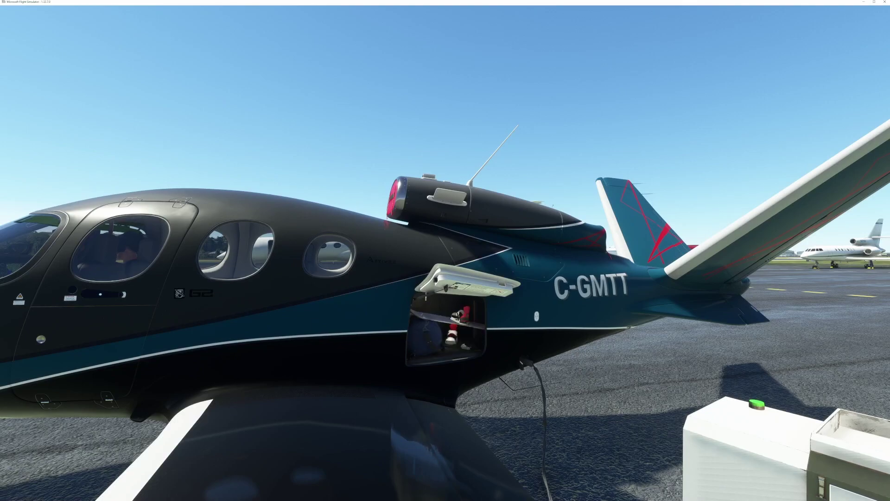
{"action": "left_click", "coordinate": [466, 345]}
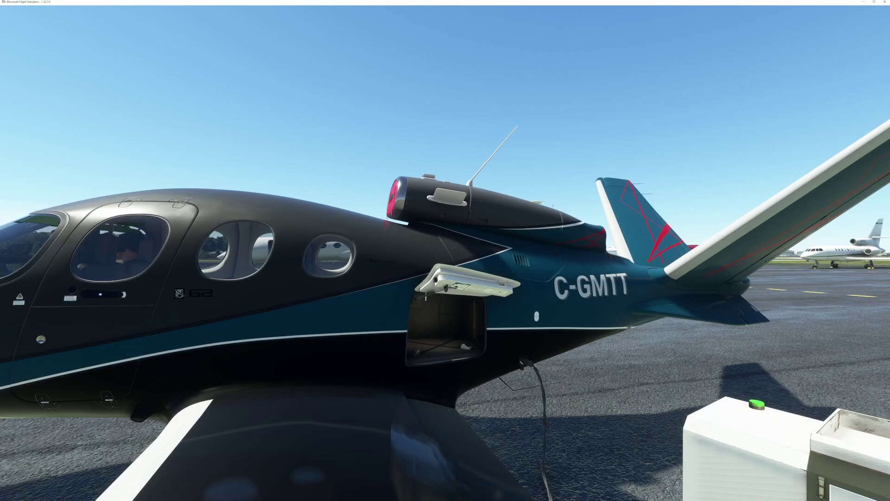
{"action": "left_click", "coordinate": [466, 345]}
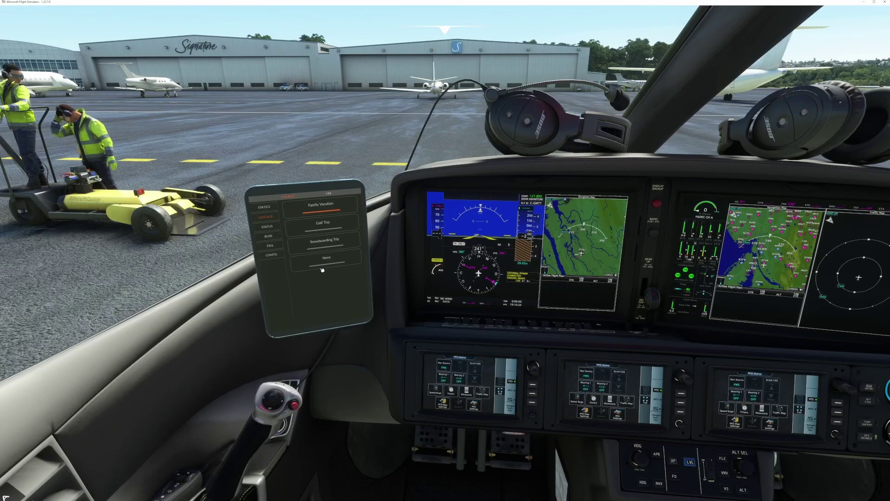
View the tablet's Status presets, then turn on Headphones and try Active Noise Reduction on the Bose page
{"action": "left_click", "coordinate": [272, 228]}
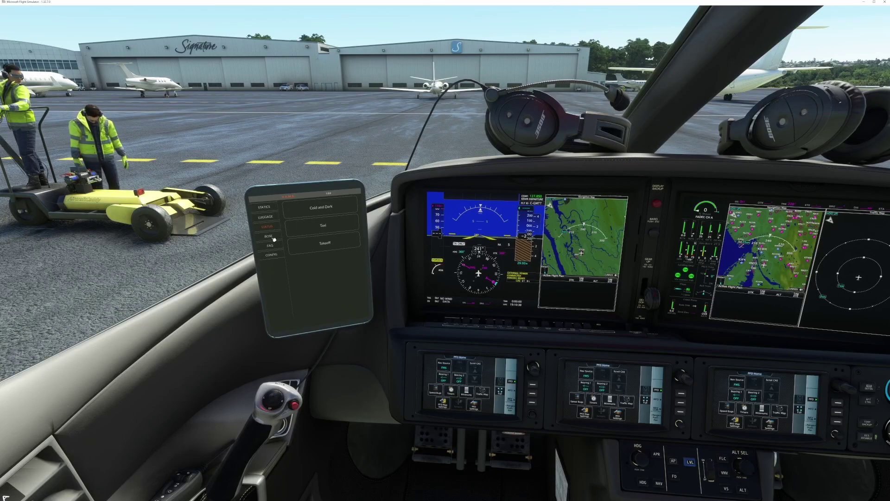
{"action": "left_click", "coordinate": [273, 238]}
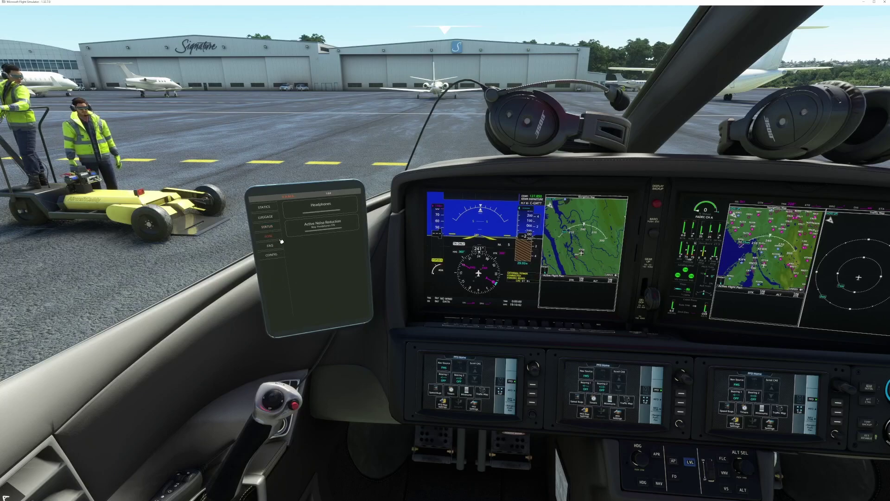
{"action": "left_click", "coordinate": [331, 210]}
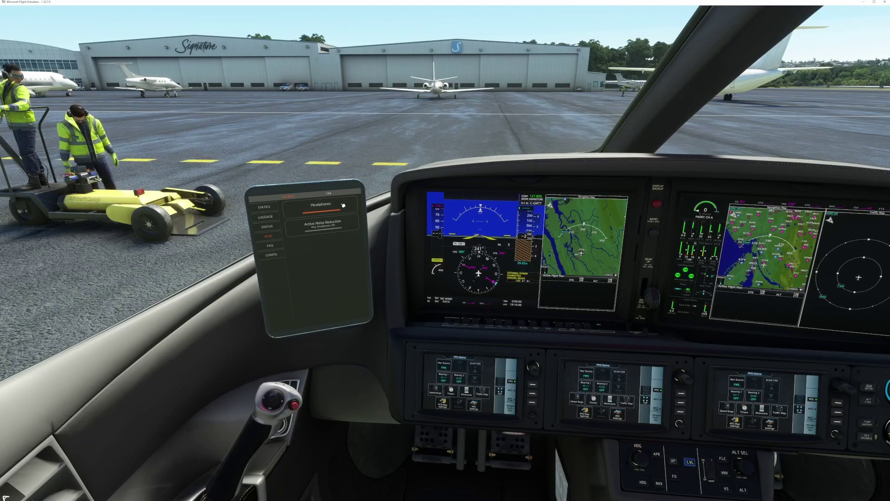
{"action": "left_click", "coordinate": [333, 226]}
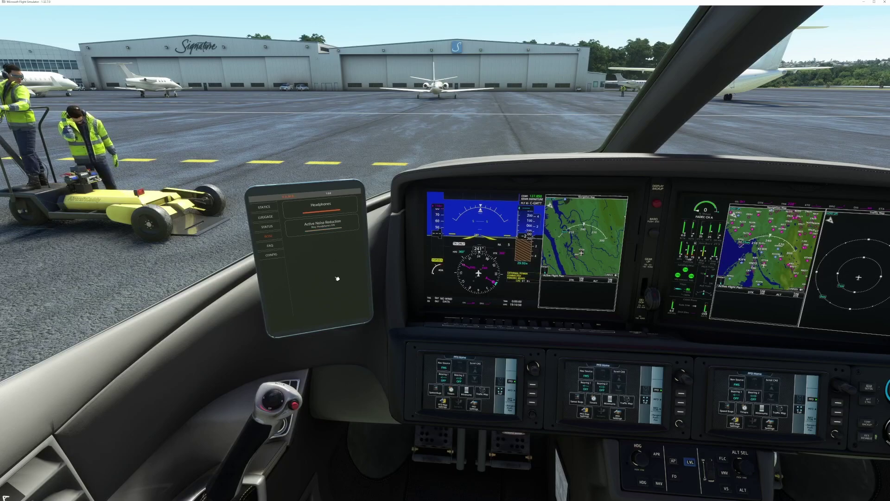
View the tablet's FAQ and Config pages, inspect the Executive cabin layout, and put the tablet away
{"action": "left_click", "coordinate": [277, 246]}
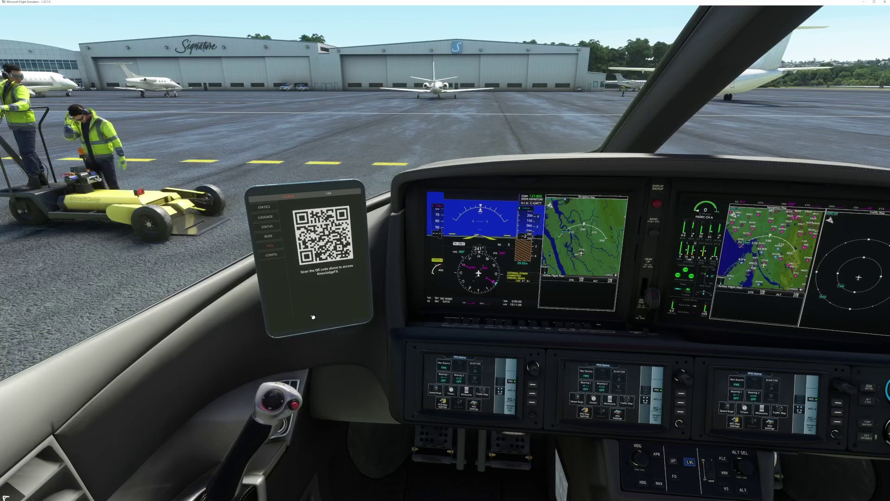
{"action": "left_click", "coordinate": [273, 256]}
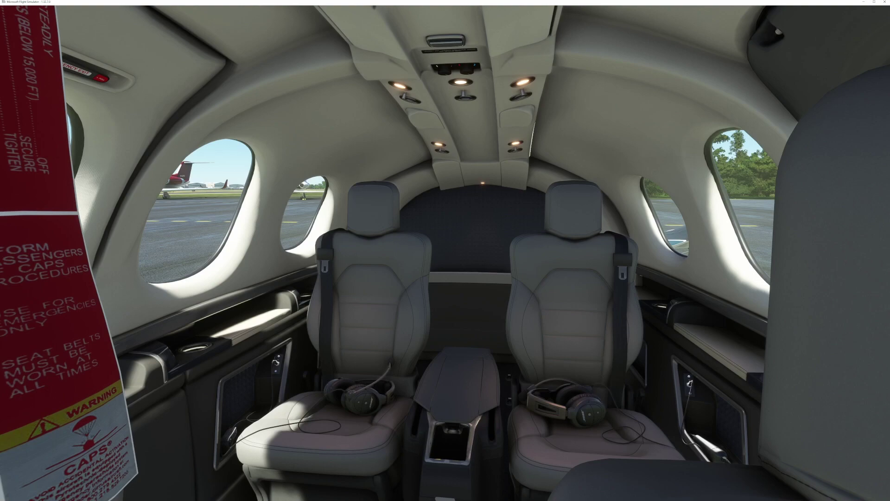
{"action": "key", "text": "ctrl+space"}
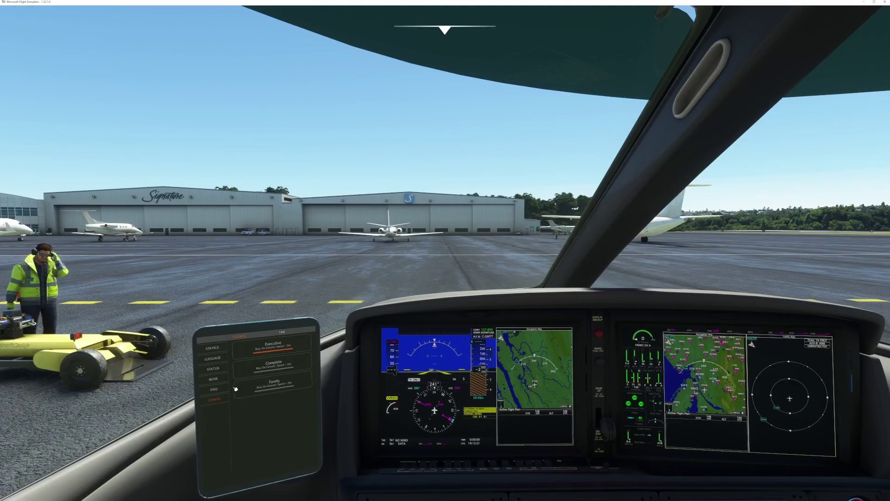
{"action": "key", "text": "alt+1"}
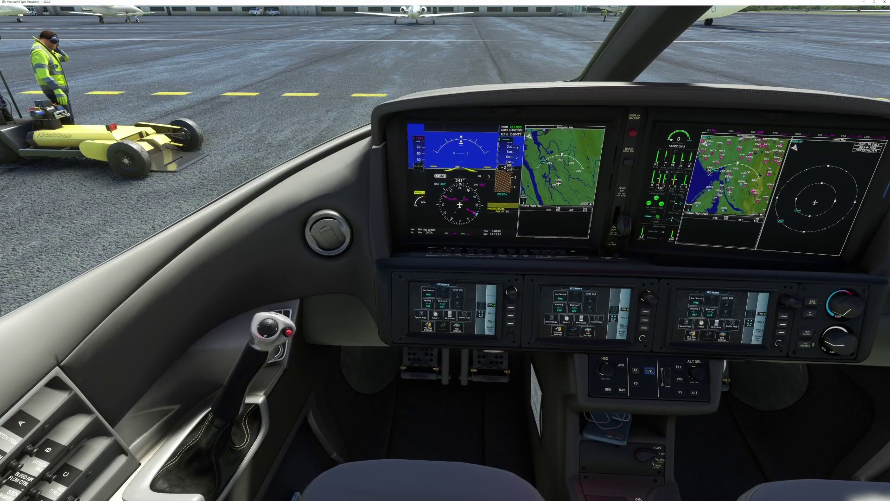
Bring the VAMS tablet up beside the pilot, view its Luggage, Status, Bose and Config pages, and return to Statics
{"action": "key", "text": "alt+2"}
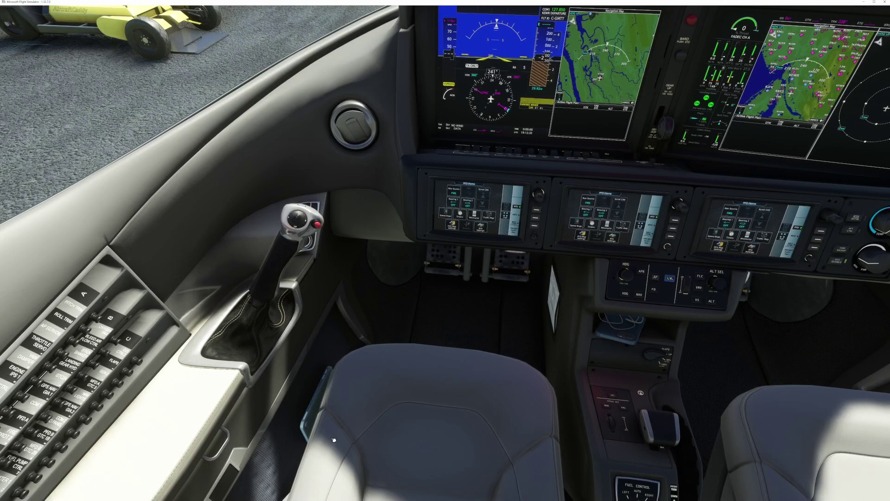
{"action": "left_click", "coordinate": [315, 408]}
{"action": "left_click_drag", "start_coordinate": [316, 408], "coordinate": [345, 153]}
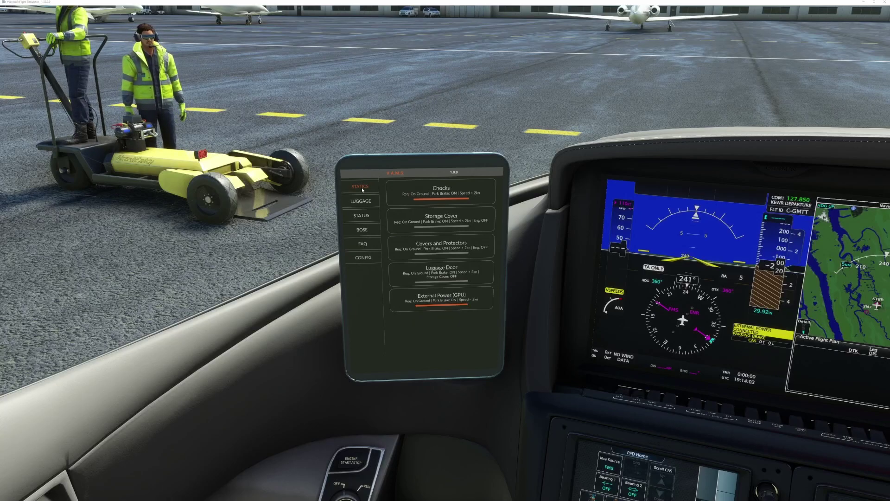
{"action": "left_click", "coordinate": [363, 205]}
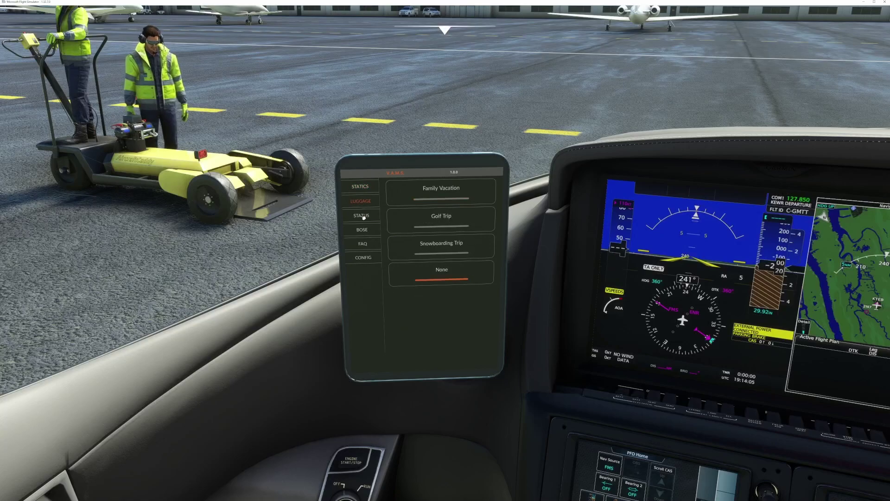
{"action": "left_click", "coordinate": [364, 217]}
{"action": "left_click", "coordinate": [365, 230]}
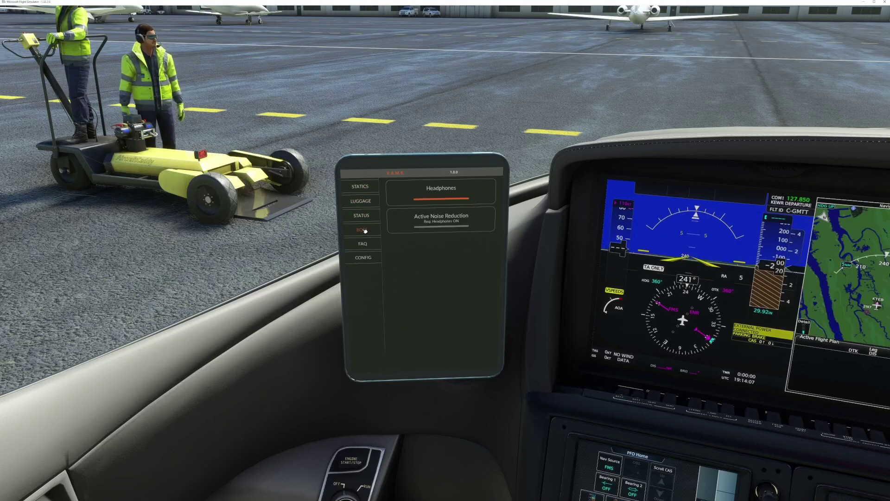
{"action": "left_click", "coordinate": [363, 258]}
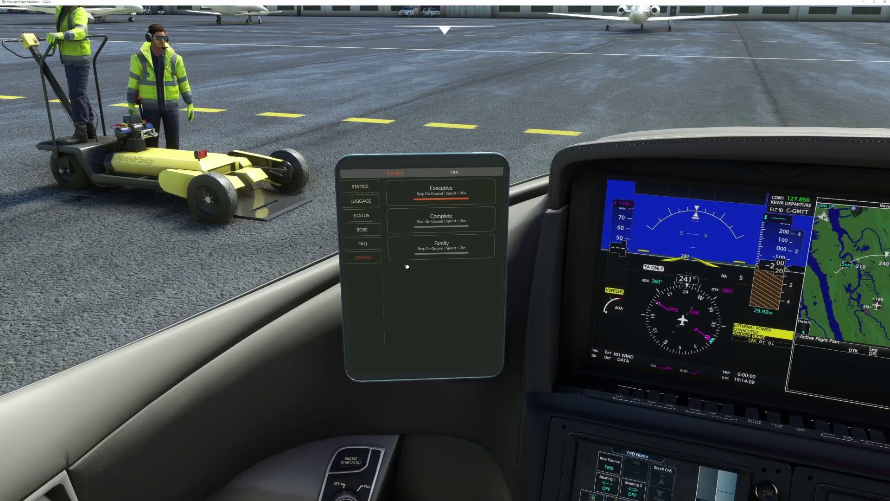
{"action": "left_click", "coordinate": [365, 187]}
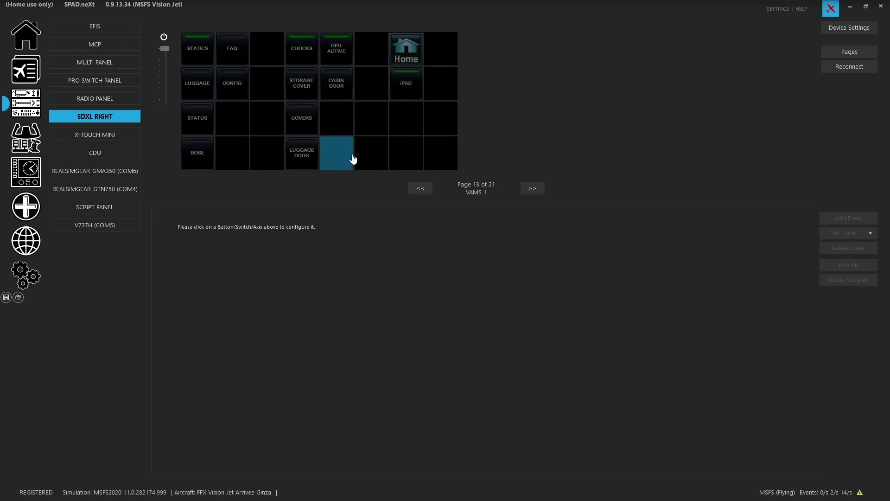
In SPAD.neXt, look through the SDXL Right pages VAMS 1 to 3 and inspect the LUGGAGE, STATUS and BOSE page-switch events
{"action": "left_click", "coordinate": [539, 191]}
{"action": "left_click", "coordinate": [540, 191]}
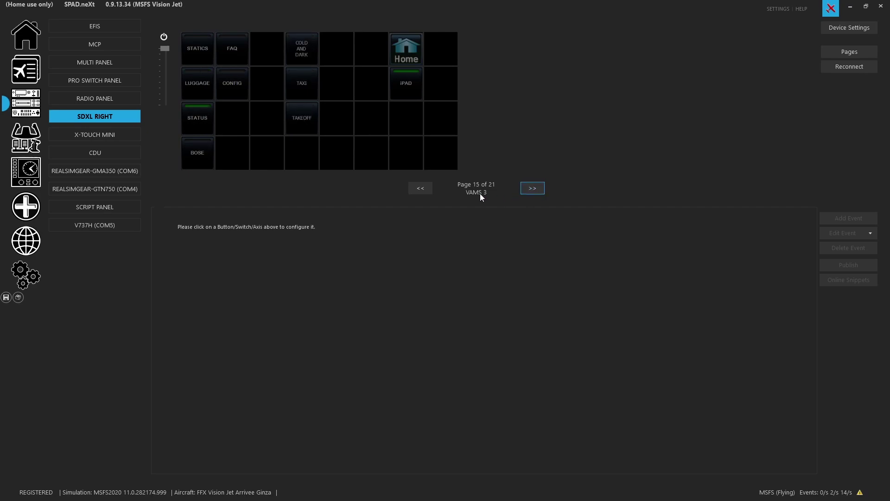
{"action": "left_click", "coordinate": [429, 193]}
{"action": "left_click", "coordinate": [429, 192]}
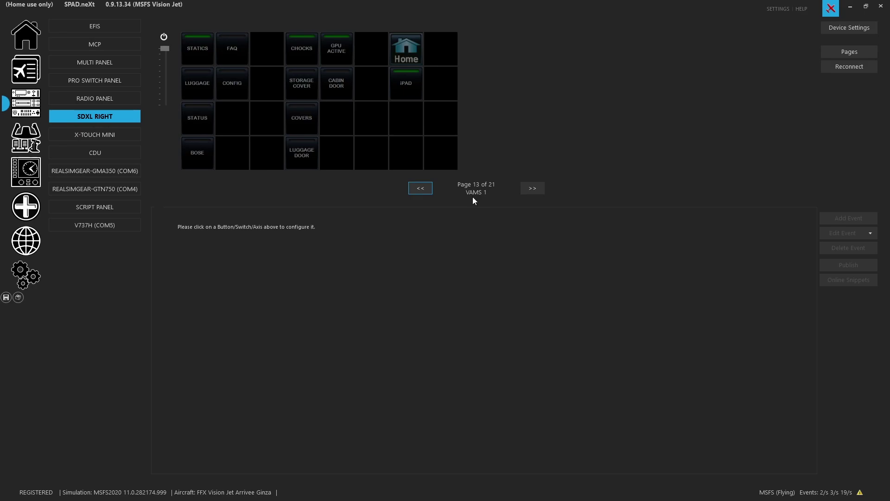
{"action": "left_click", "coordinate": [194, 88]}
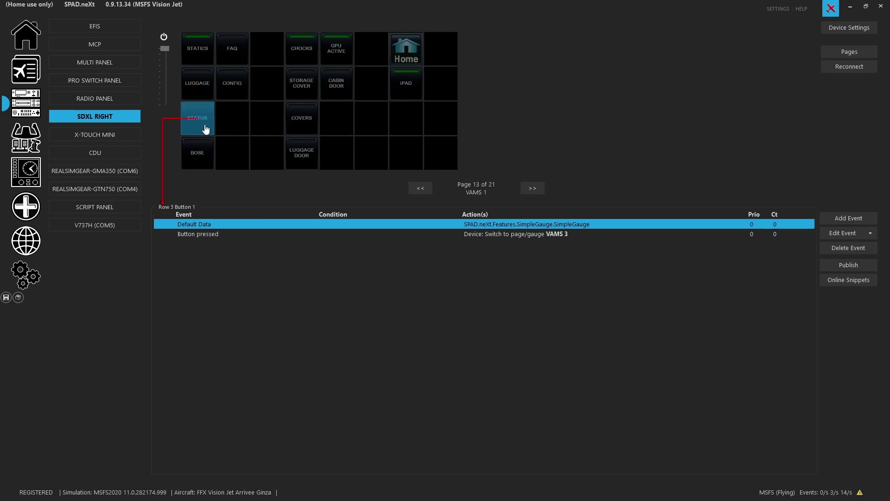
{"action": "left_click", "coordinate": [197, 149]}
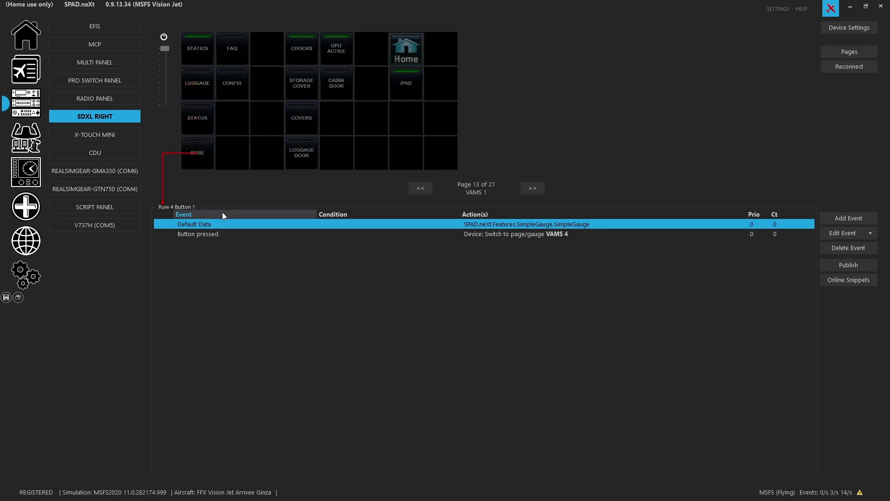
Examine the image and text layers in the STATICS button's gauge, then close the editor without changes
{"action": "left_click", "coordinate": [195, 60]}
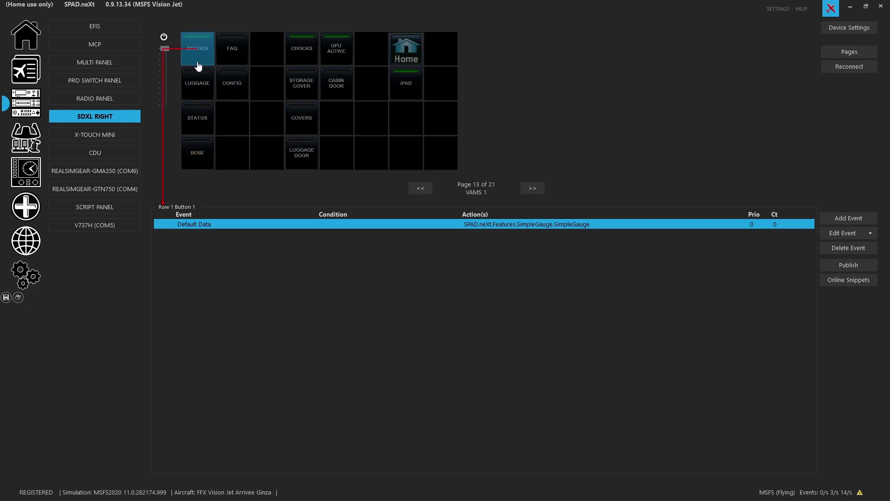
{"action": "double_click", "coordinate": [505, 228]}
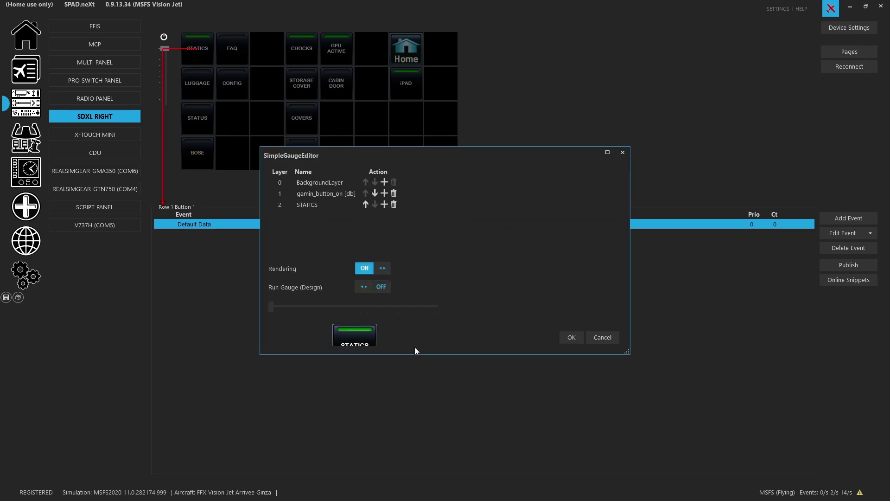
{"action": "left_click_drag", "start_coordinate": [412, 351], "coordinate": [410, 425]}
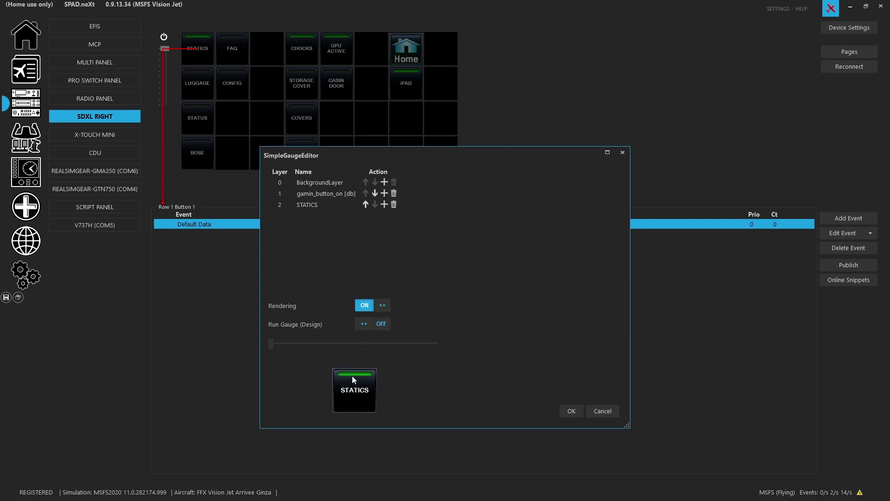
{"action": "left_click", "coordinate": [311, 192]}
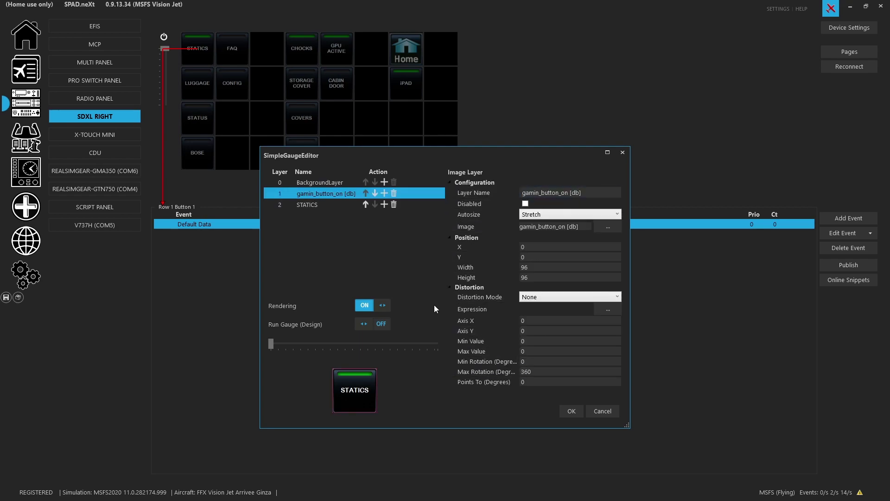
{"action": "left_click", "coordinate": [311, 205]}
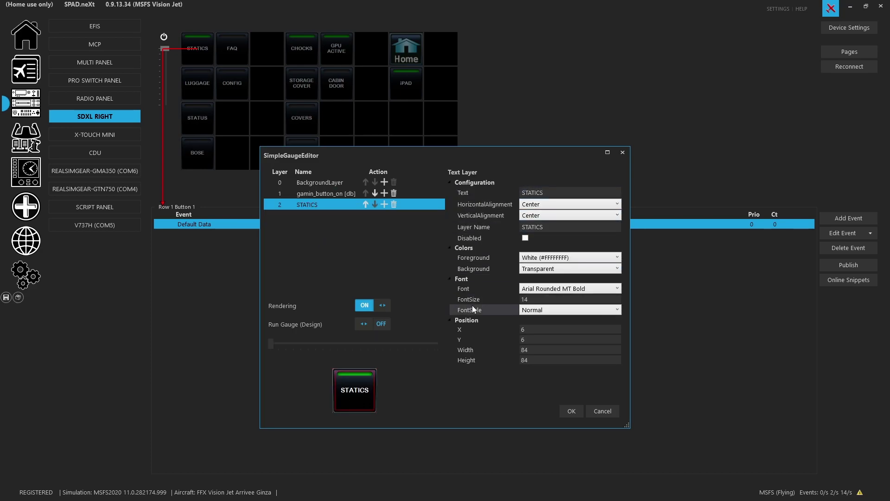
{"action": "left_click", "coordinate": [599, 412]}
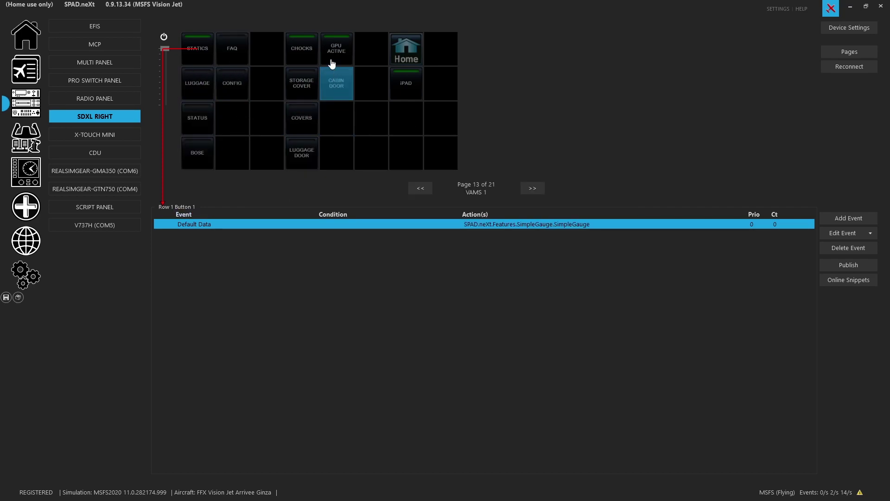
Examine the CHOCKS button's gauge layers, including the gamin_button_off image and the text layer, and leave them unchanged
{"action": "left_click", "coordinate": [309, 49]}
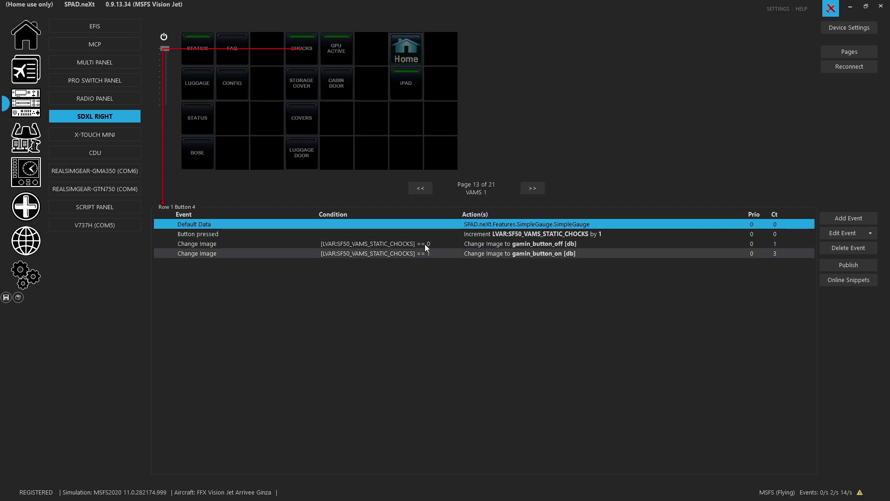
{"action": "double_click", "coordinate": [448, 224]}
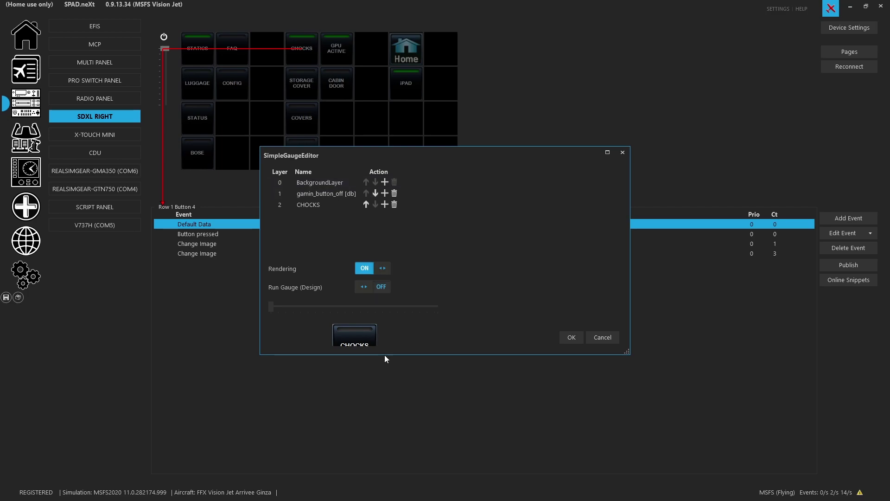
{"action": "left_click_drag", "start_coordinate": [385, 354], "coordinate": [383, 428]}
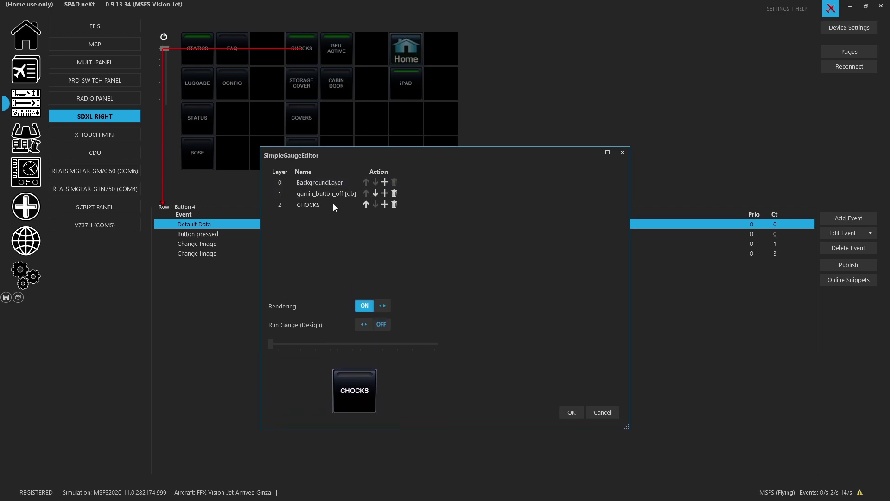
{"action": "left_click", "coordinate": [318, 191]}
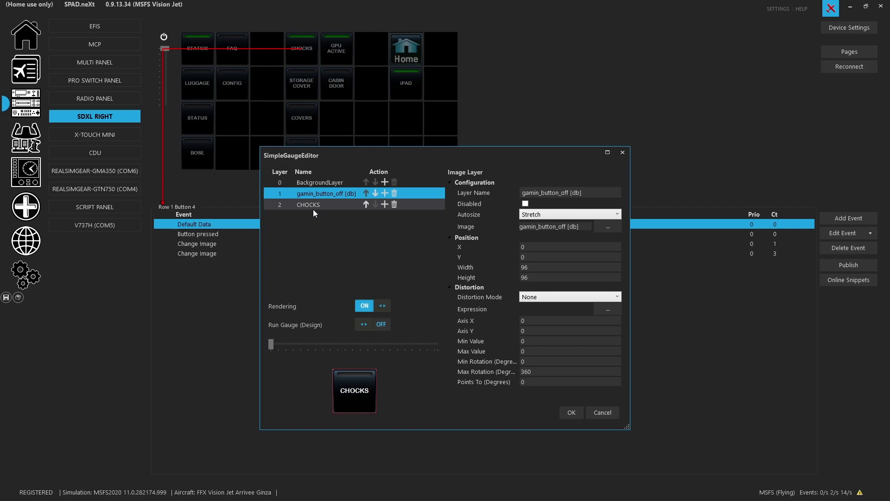
{"action": "left_click", "coordinate": [313, 206]}
{"action": "left_click", "coordinate": [604, 414]}
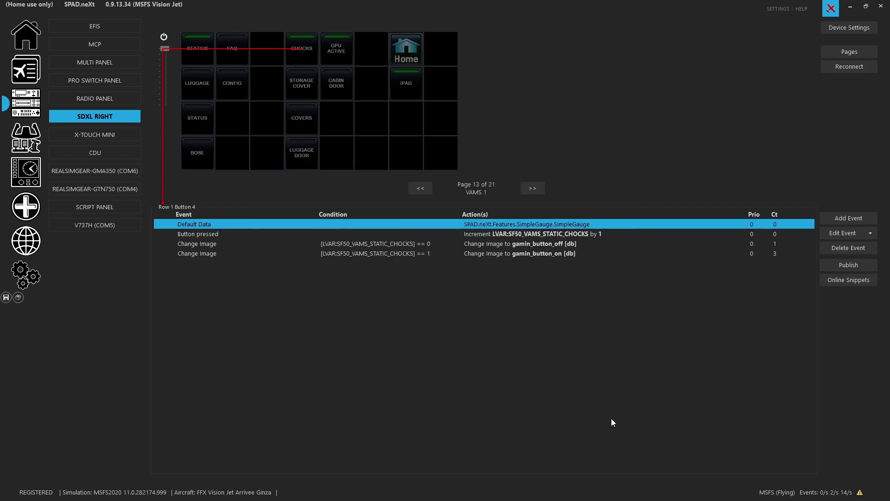
Inspect the CHOCKS button-pressed event's increment action, including its limits and rollover settings, and cancel out
{"action": "left_click", "coordinate": [515, 237]}
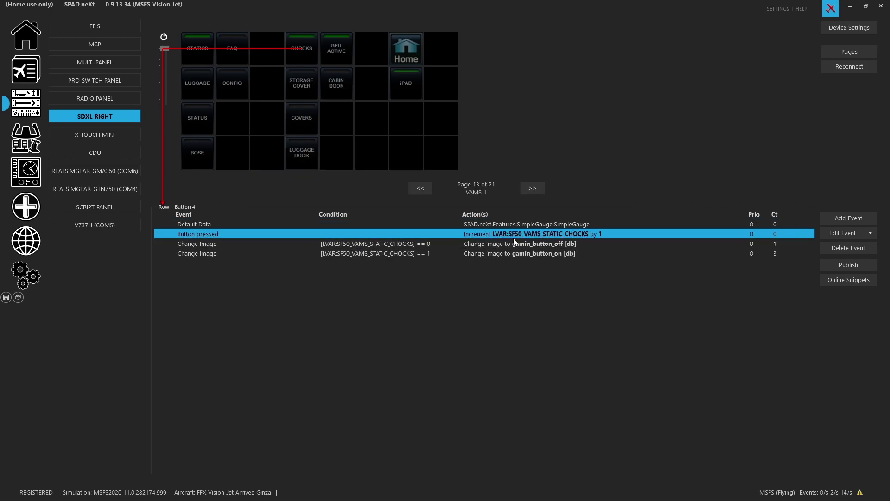
{"action": "double_click", "coordinate": [513, 238]}
{"action": "double_click", "coordinate": [415, 254]}
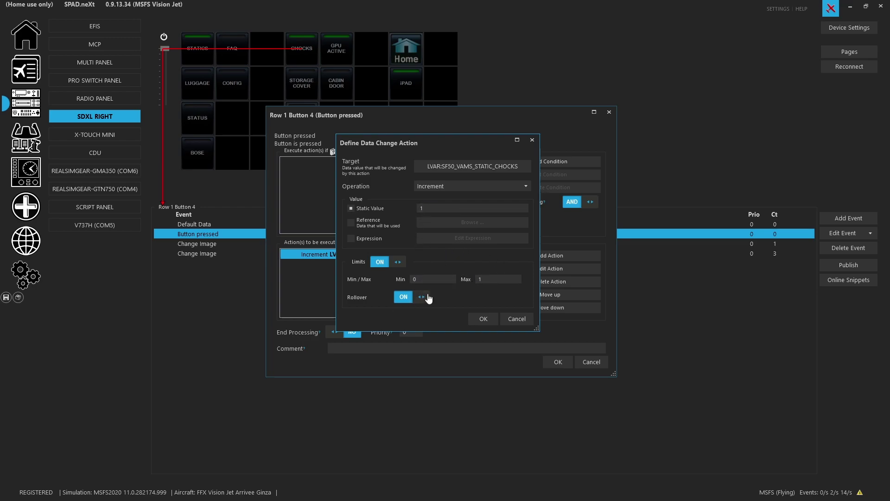
{"action": "left_click", "coordinate": [521, 320]}
{"action": "left_click", "coordinate": [596, 363]}
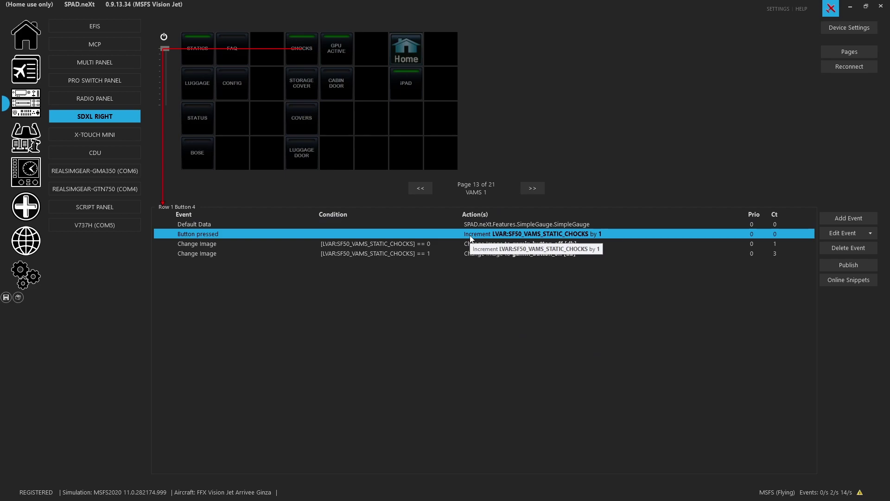
Inspect the condition and action of the CHOCKS image change to gamin_button_off, and cancel out
{"action": "left_click", "coordinate": [433, 248]}
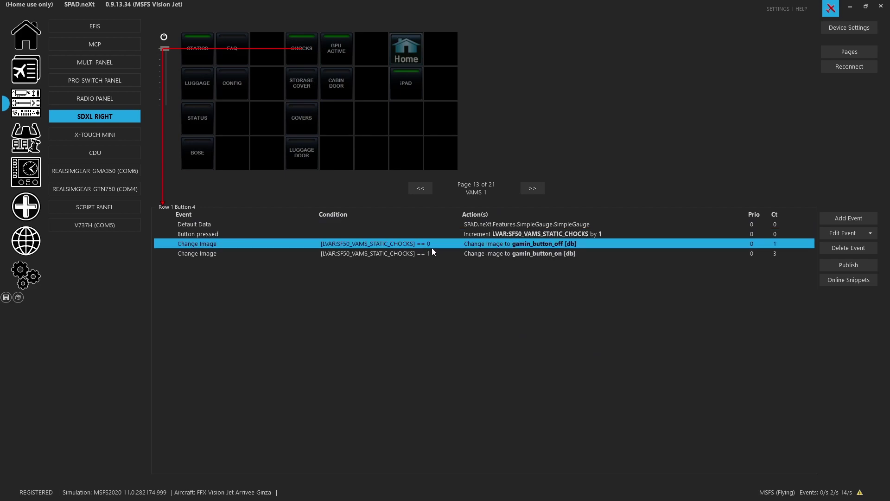
{"action": "double_click", "coordinate": [432, 247]}
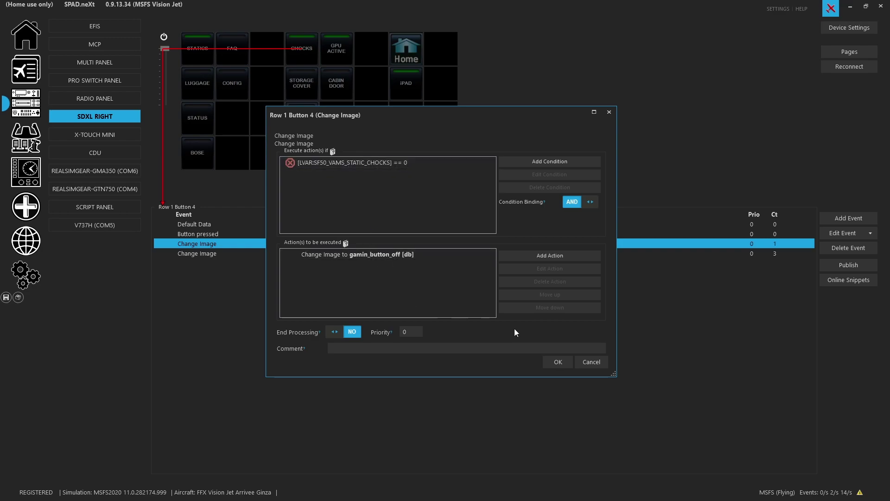
{"action": "left_click", "coordinate": [588, 362]}
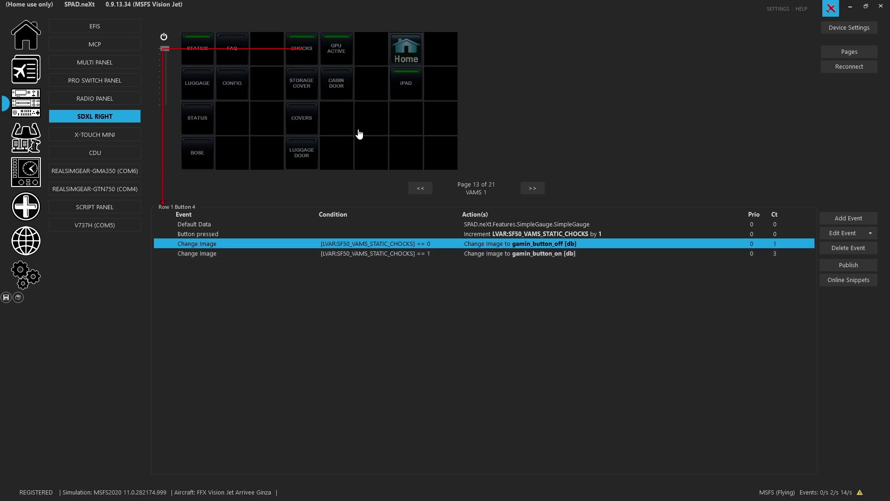
Review the events, conditions and variables assigned to the STORAGE COVER, COVERS and LUGGAGE DOOR buttons
{"action": "left_click", "coordinate": [304, 87]}
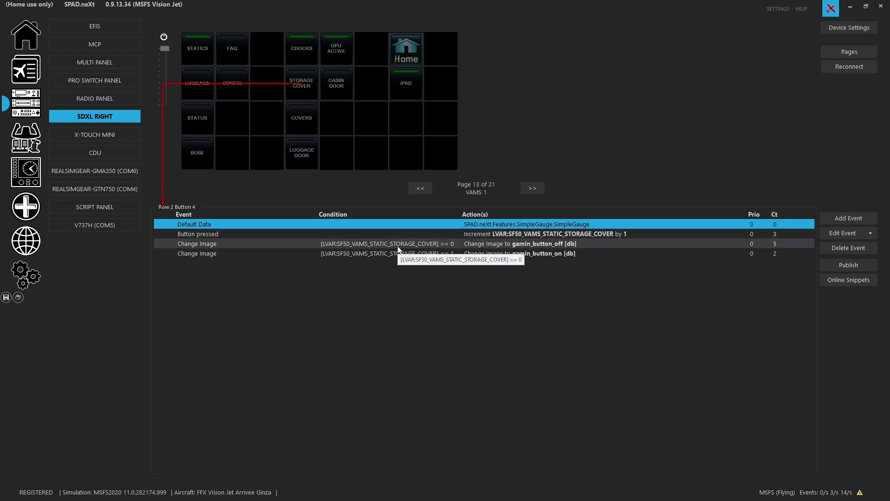
{"action": "left_click", "coordinate": [292, 119]}
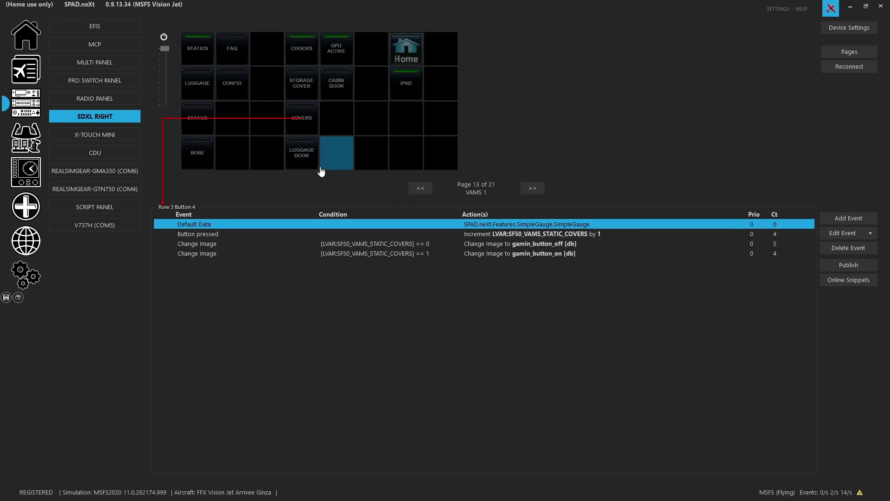
{"action": "left_click", "coordinate": [303, 163]}
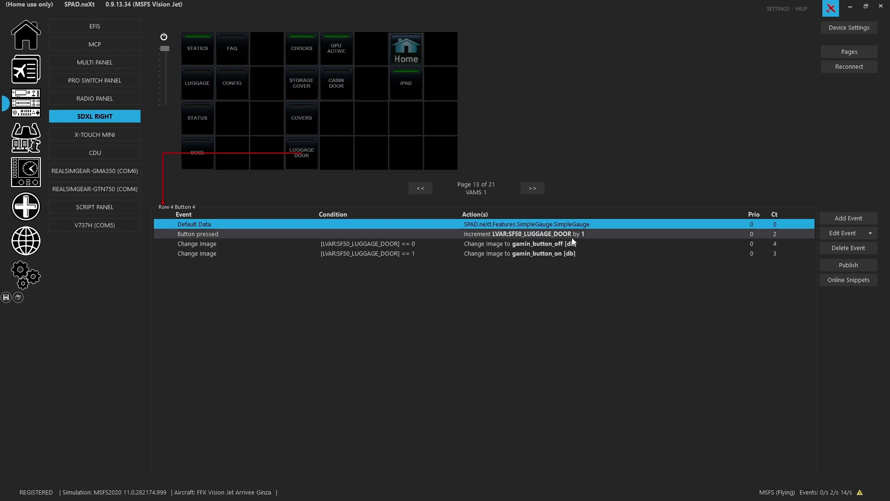
Review the GPU button's external power toggle event and its GPU UNAVAIL, CB OUT and AVAIL label changes
{"action": "left_click", "coordinate": [348, 54]}
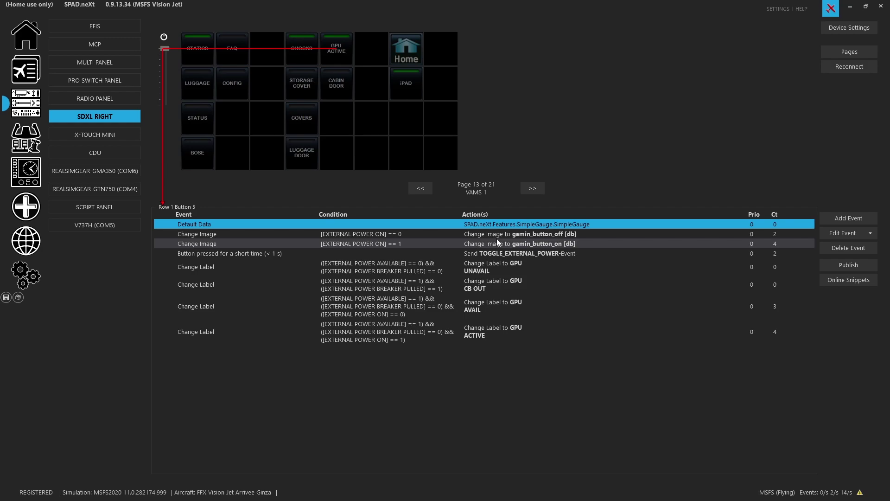
{"action": "left_click", "coordinate": [501, 254]}
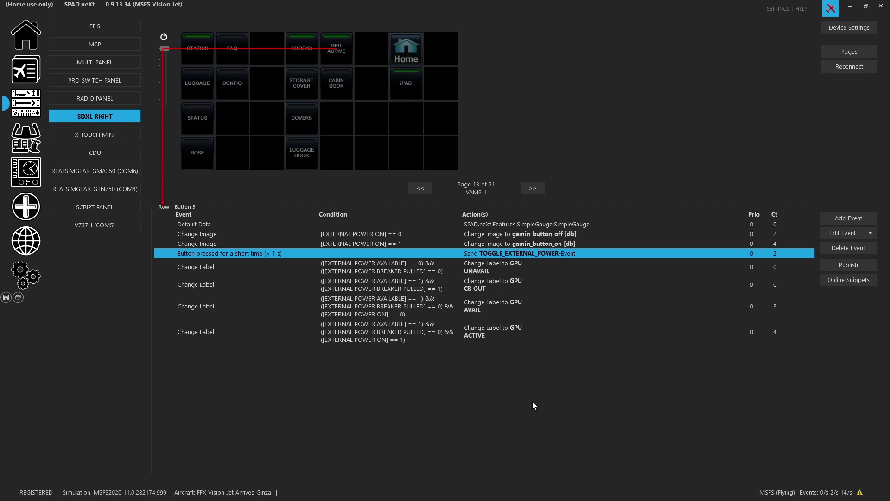
{"action": "left_click", "coordinate": [471, 277]}
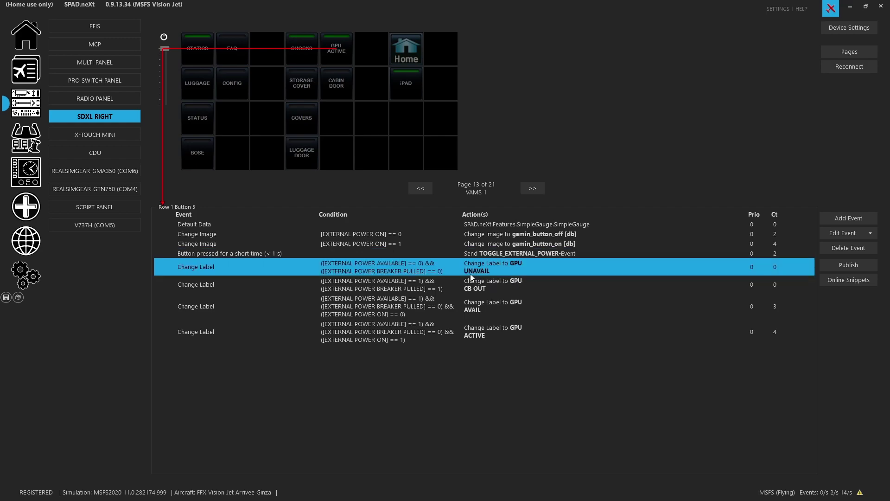
{"action": "left_click", "coordinate": [479, 288]}
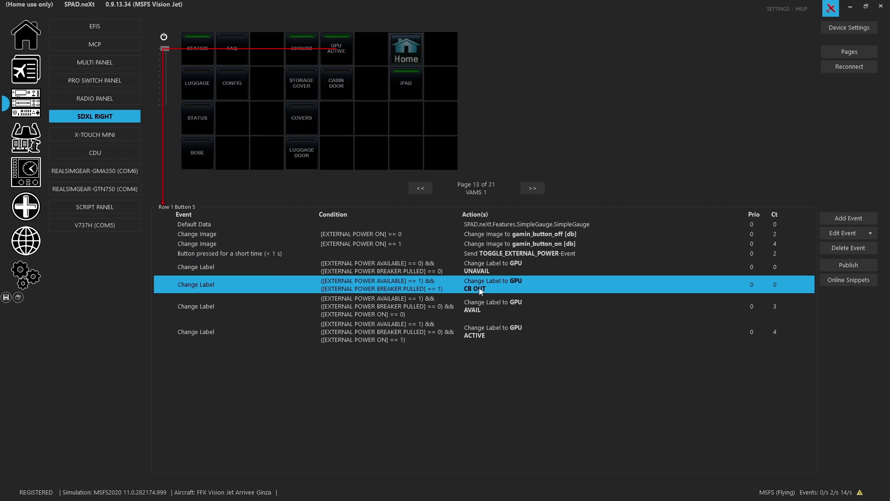
{"action": "left_click", "coordinate": [488, 301]}
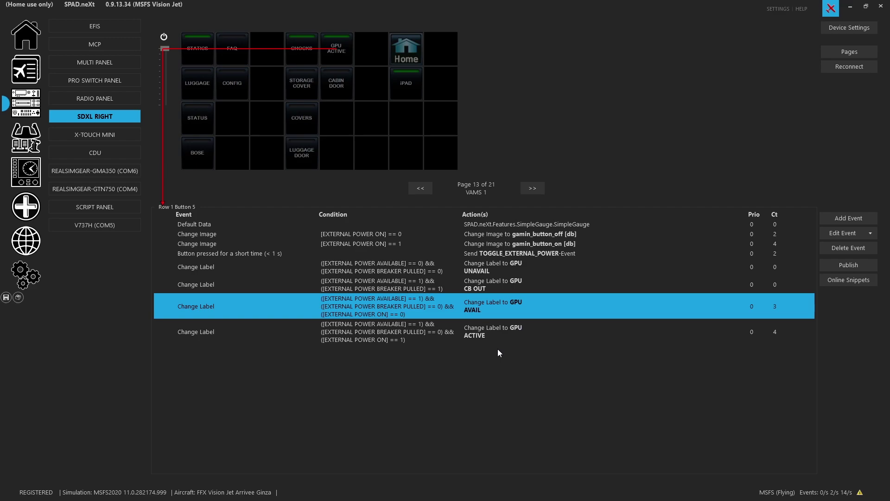
Review the GPU button's ACTIVE label change and the CABIN DOOR button's image-change events
{"action": "left_click", "coordinate": [482, 337]}
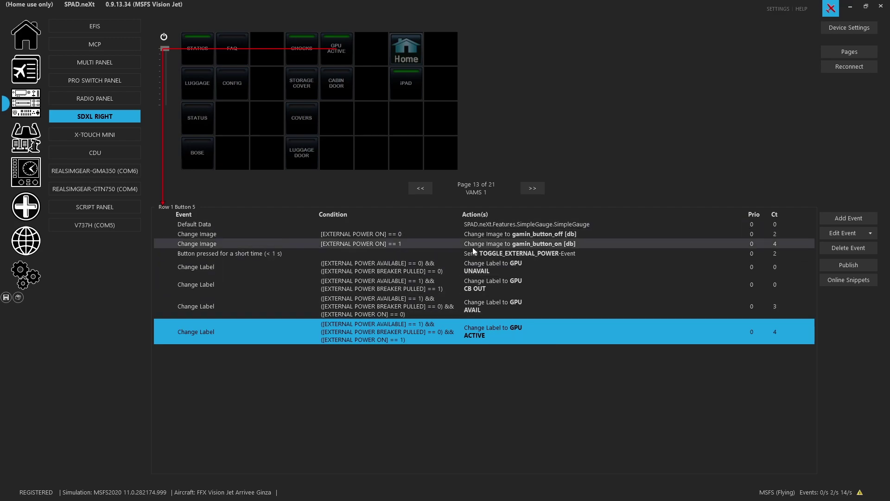
{"action": "left_click", "coordinate": [336, 83]}
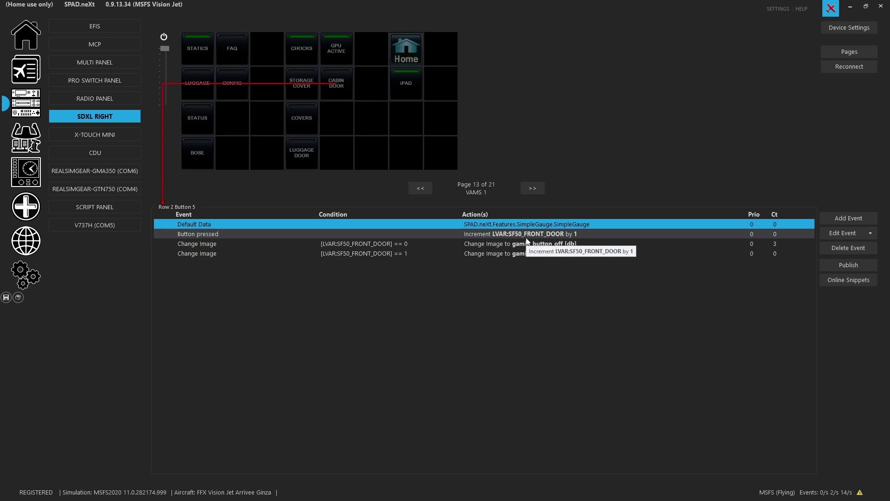
{"action": "left_click", "coordinate": [550, 245]}
{"action": "left_click", "coordinate": [547, 255]}
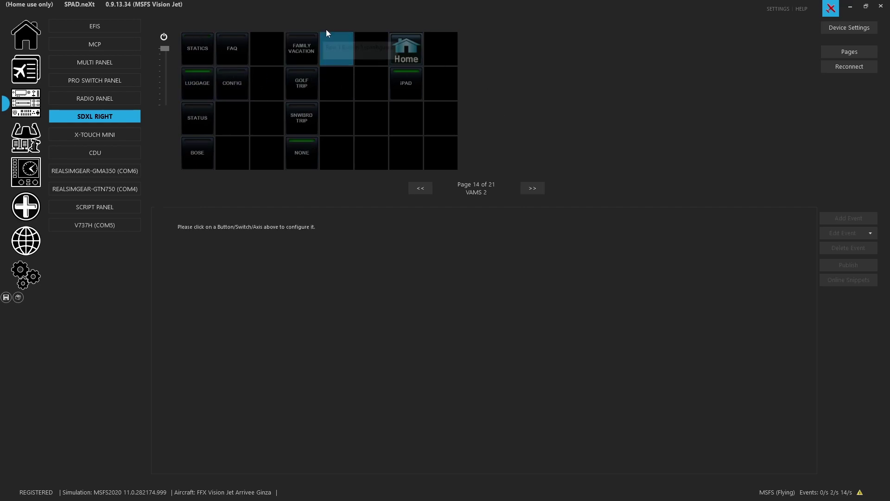
Inspect the FAMILY VACATION button's set action for LVAR:SF50_VAMS_LUGGAGE_TYPE, including its limits and rollover settings, and cancel out
{"action": "left_click", "coordinate": [316, 47]}
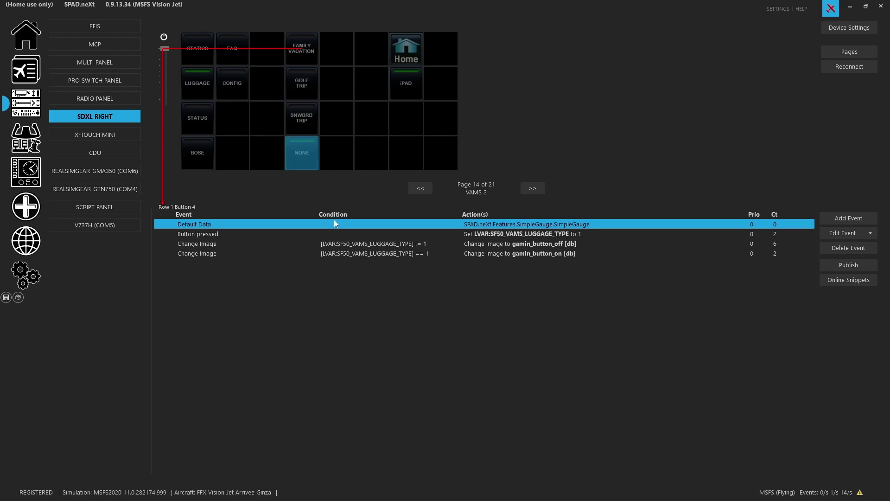
{"action": "double_click", "coordinate": [511, 237]}
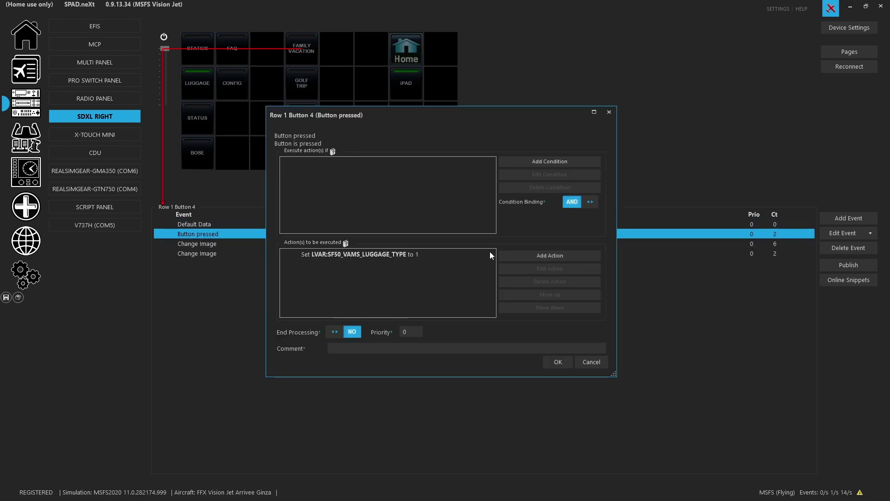
{"action": "double_click", "coordinate": [472, 258]}
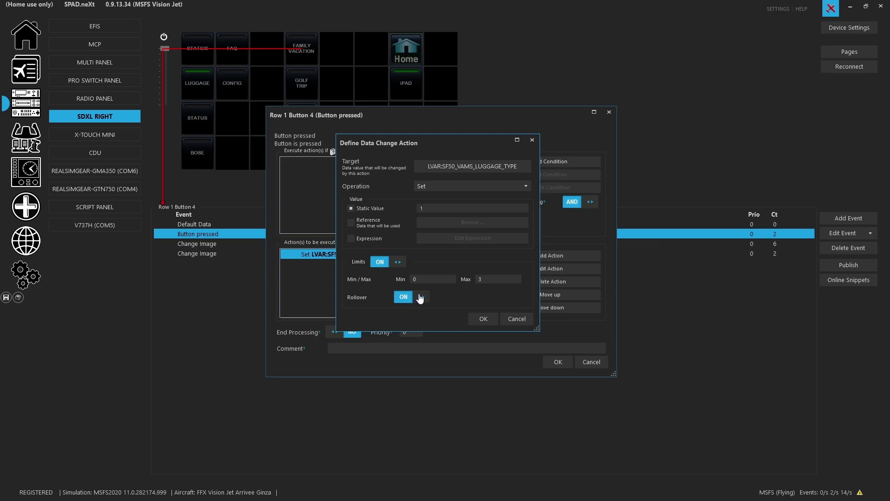
{"action": "left_click", "coordinate": [512, 322]}
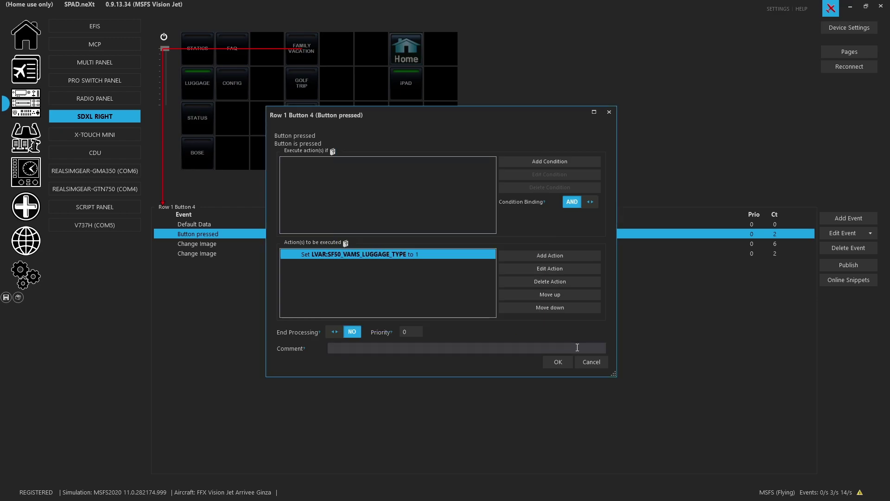
{"action": "left_click", "coordinate": [596, 360]}
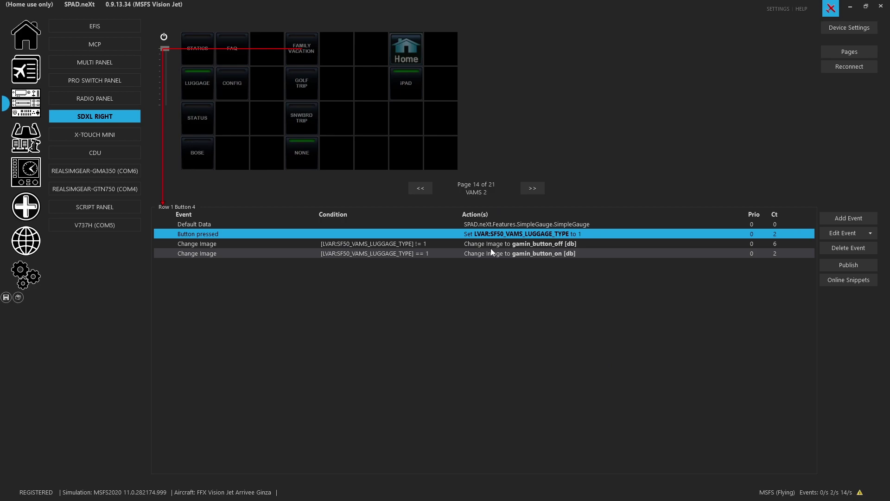
Review the luggage type assigned to the GOLF TRIP, SNWBRD TRIP and NONE buttons, comparing them with the tablet's LUGGAGE page in Microsoft Flight Simulator
{"action": "left_click", "coordinate": [304, 95]}
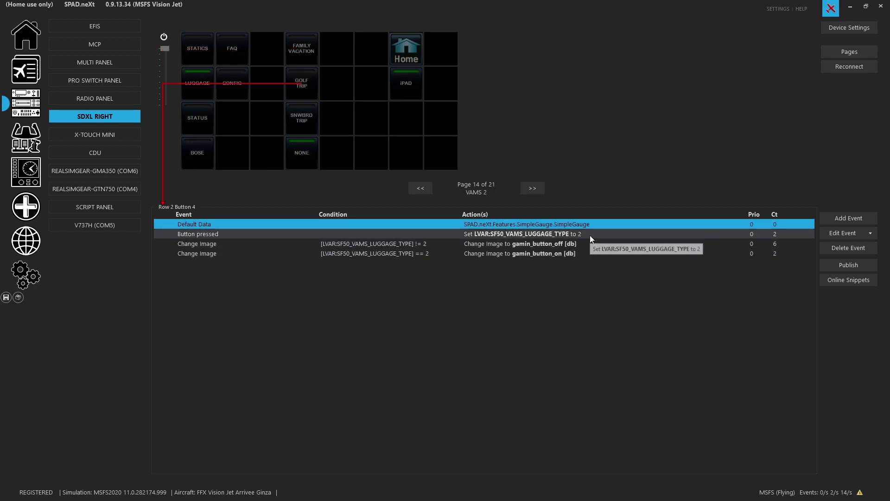
{"action": "left_click", "coordinate": [309, 129]}
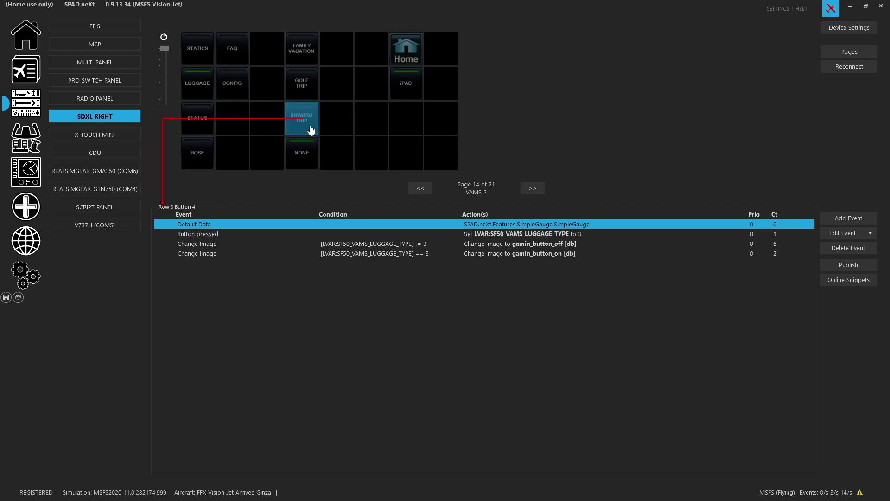
{"action": "left_click", "coordinate": [304, 170]}
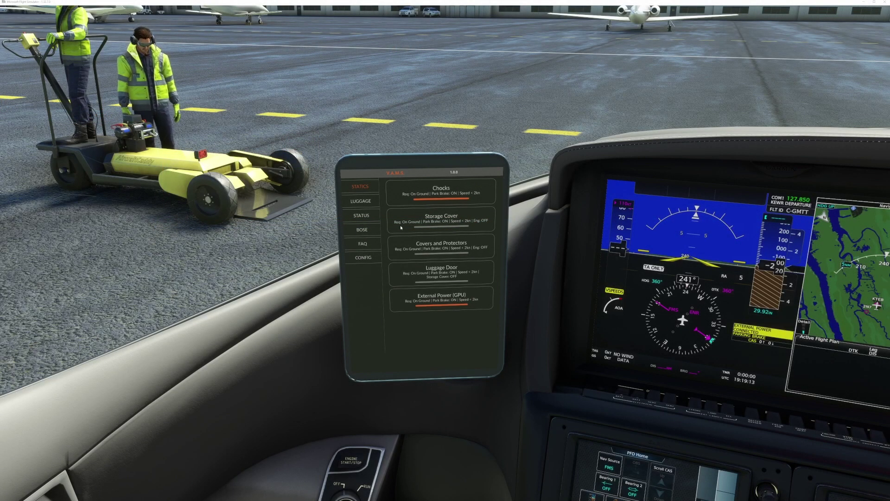
{"action": "left_click", "coordinate": [370, 202]}
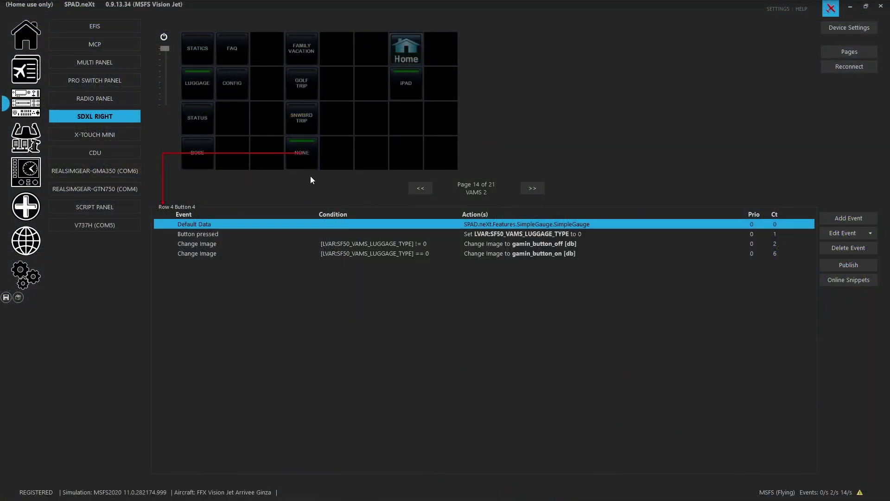
{"action": "left_click", "coordinate": [305, 134]}
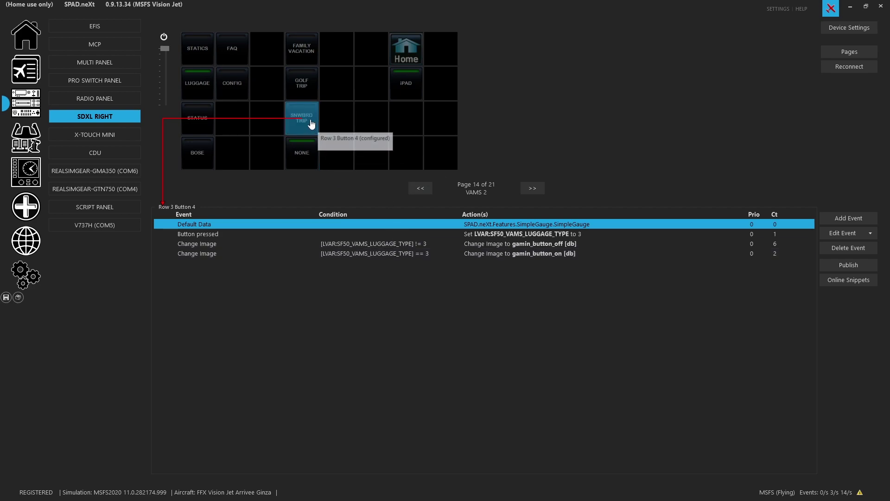
{"action": "left_click", "coordinate": [313, 95]}
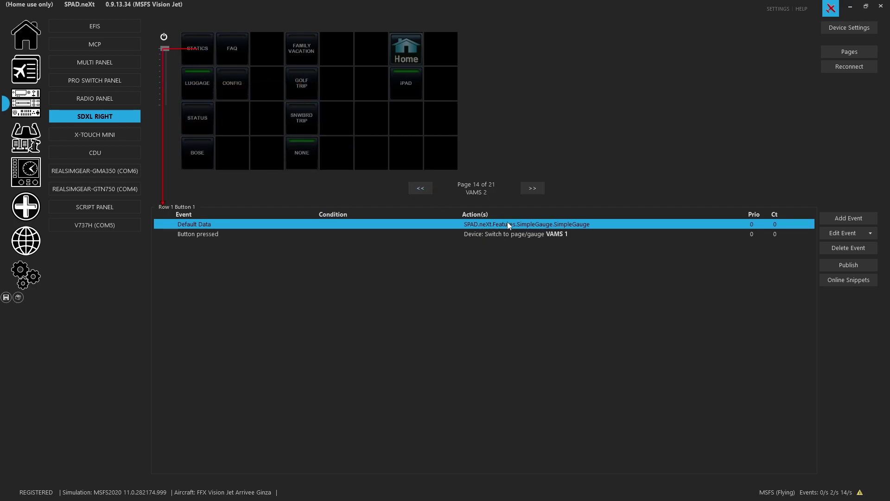
Review the STATUS navigation button and the status type actions of the COLD AND DARK, TAXI and TAKEOFF buttons
{"action": "left_click", "coordinate": [211, 118]}
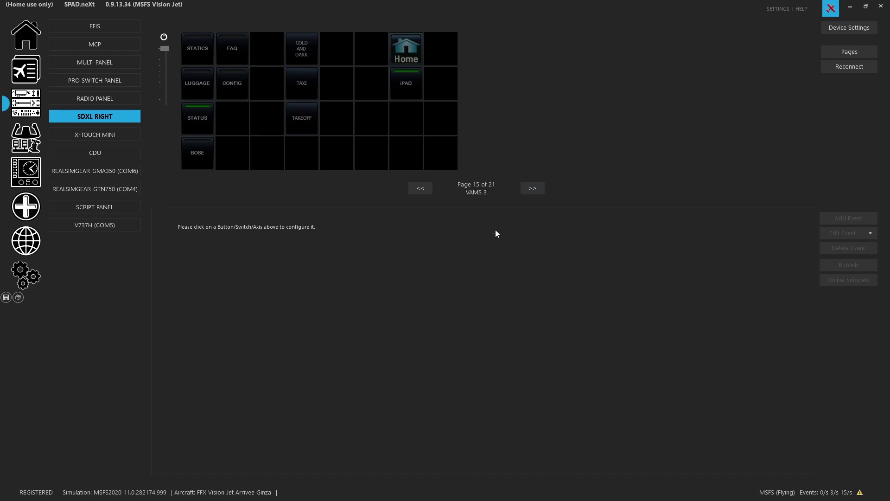
{"action": "left_click", "coordinate": [301, 46]}
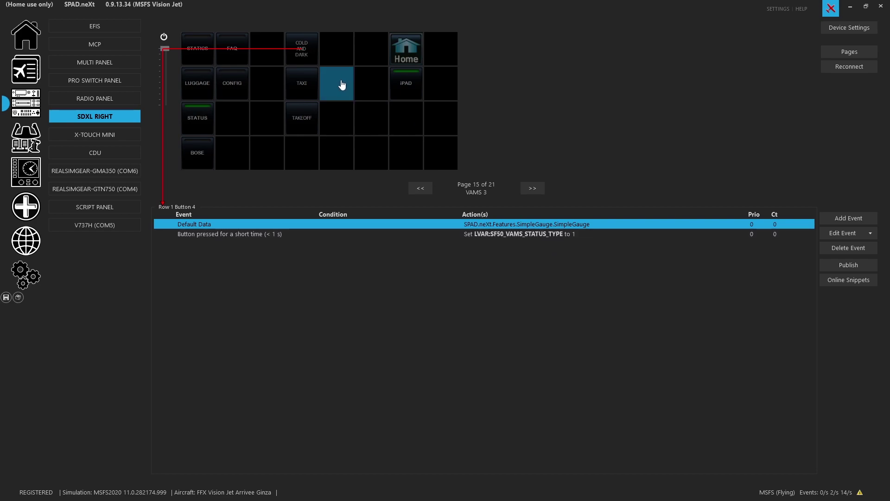
{"action": "left_click", "coordinate": [317, 92]}
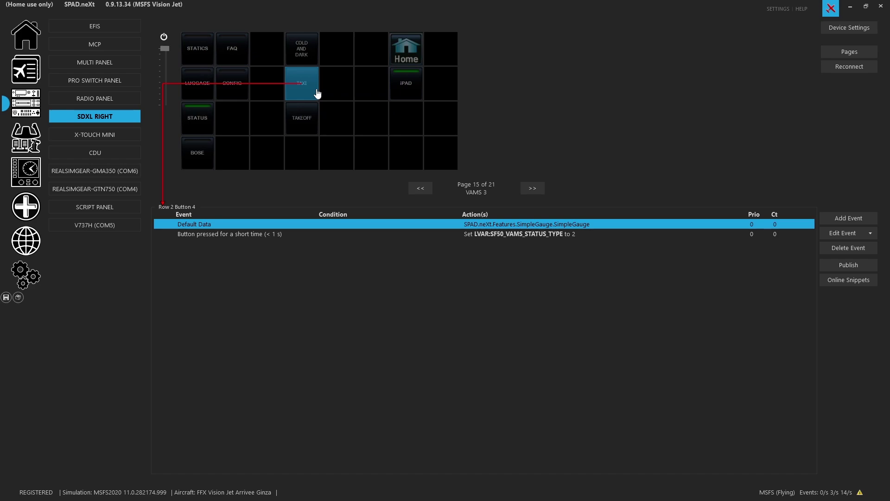
{"action": "left_click", "coordinate": [312, 120]}
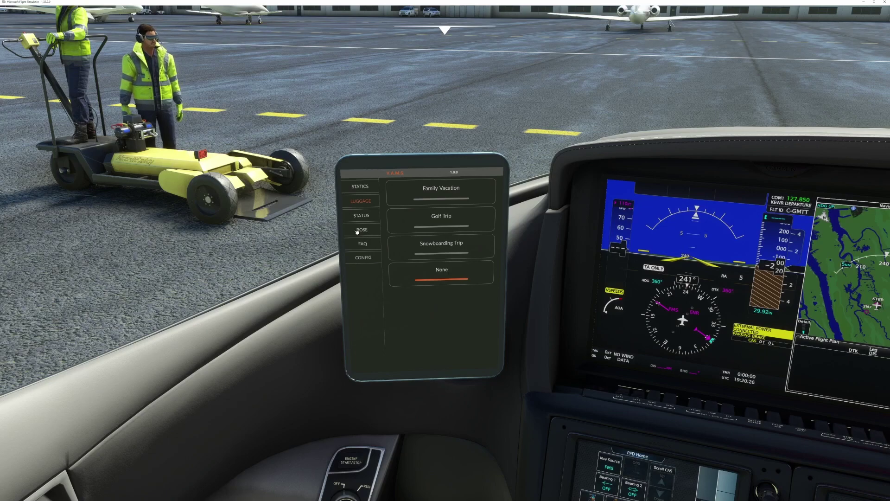
Switch on Headphones from the VAMS tablet's BOSE page in Microsoft Flight Simulator
{"action": "left_click", "coordinate": [361, 230]}
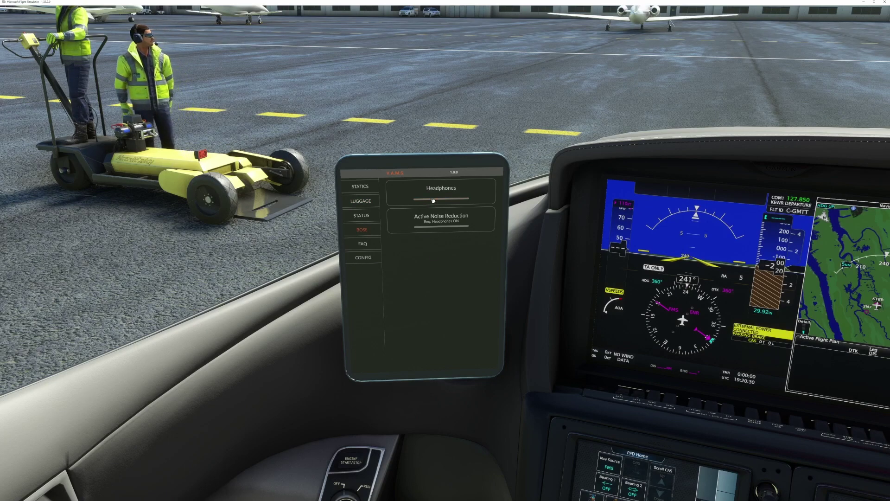
{"action": "left_click", "coordinate": [432, 199]}
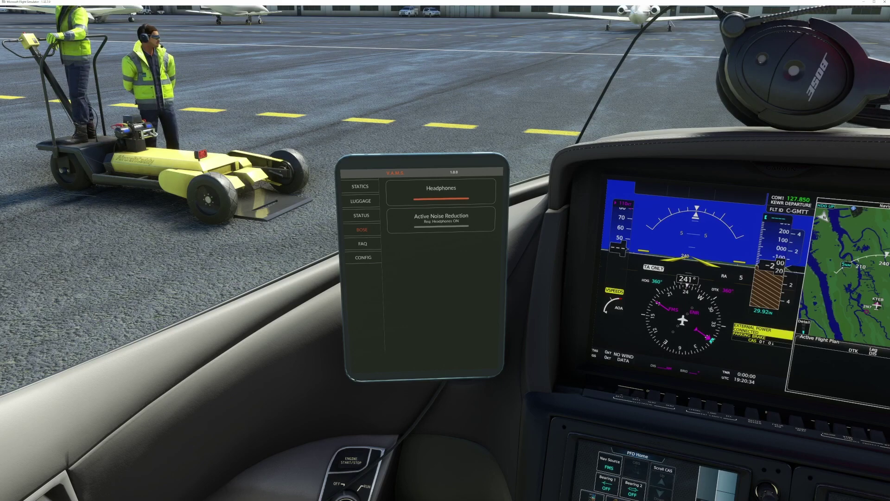
{"action": "left_click", "coordinate": [440, 199]}
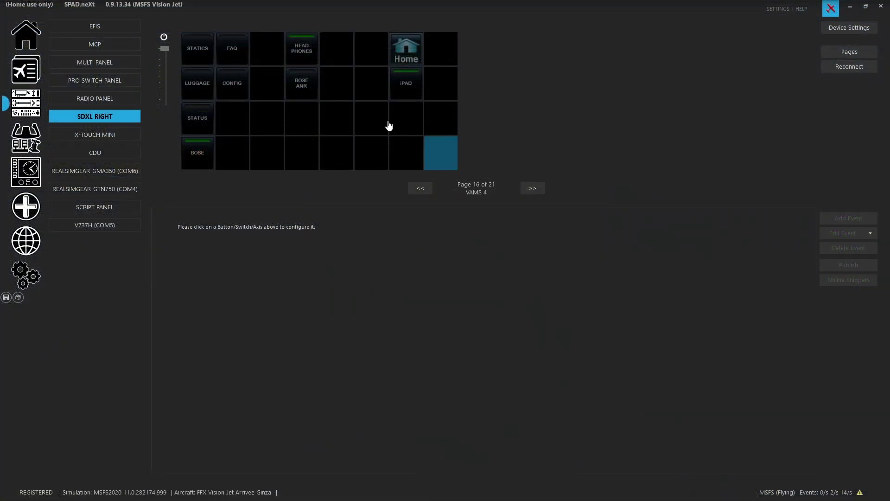
Review the BOSE ANR button and the configuration type events of the Executive, Complete and Family buttons in SPAD.neXt
{"action": "left_click", "coordinate": [293, 89]}
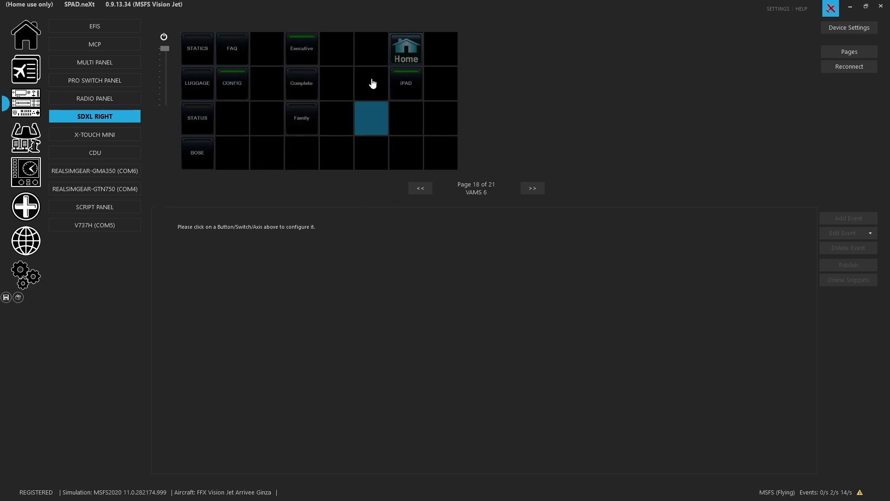
{"action": "left_click", "coordinate": [296, 61]}
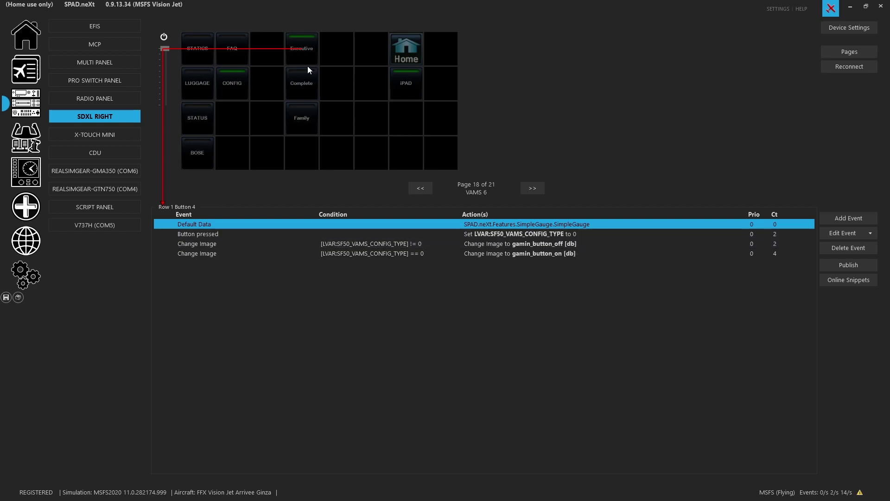
{"action": "left_click", "coordinate": [312, 89]}
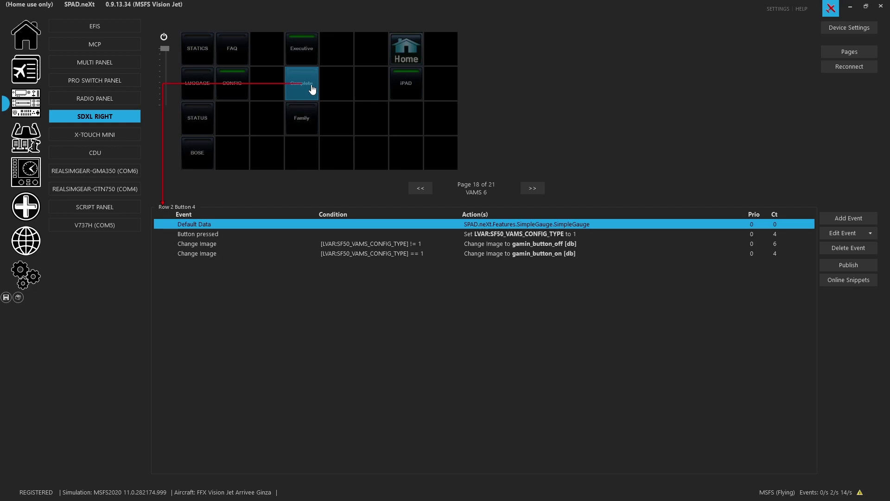
{"action": "left_click", "coordinate": [312, 122]}
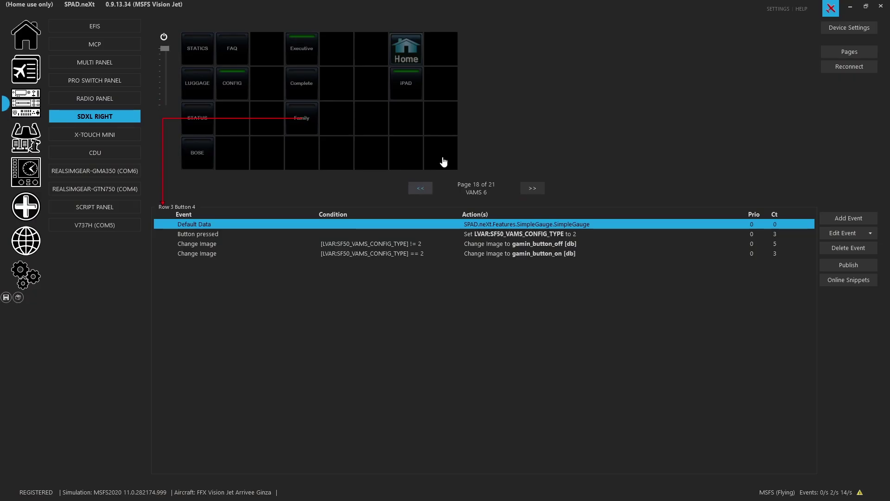
Inspect the iPAD button's LVAR:SF50_VAMS_PAD increment action with its limits and rollover, cancel out, and switch to Microsoft Flight Simulator
{"action": "left_click", "coordinate": [411, 91]}
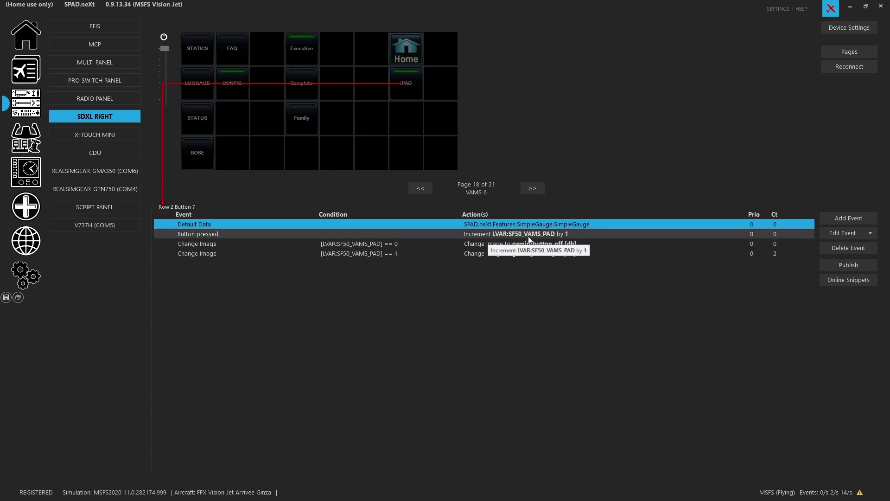
{"action": "double_click", "coordinate": [563, 234]}
{"action": "double_click", "coordinate": [466, 255]}
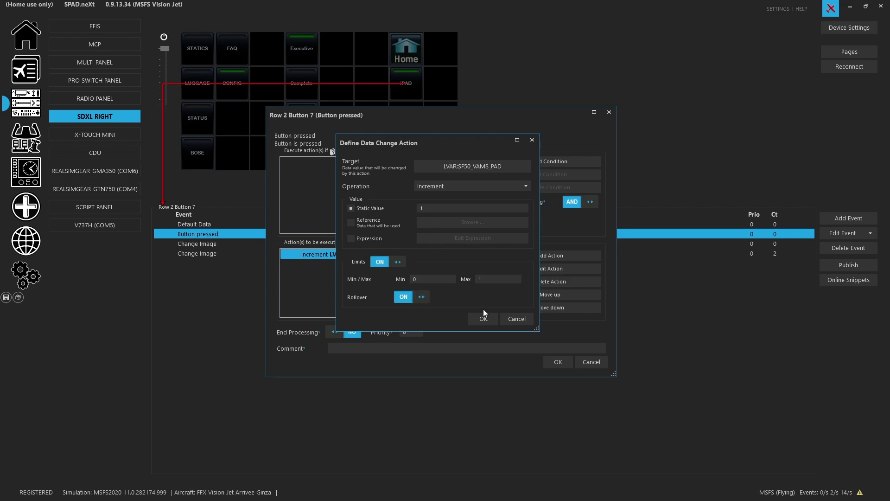
{"action": "left_click", "coordinate": [517, 319]}
{"action": "left_click", "coordinate": [584, 359]}
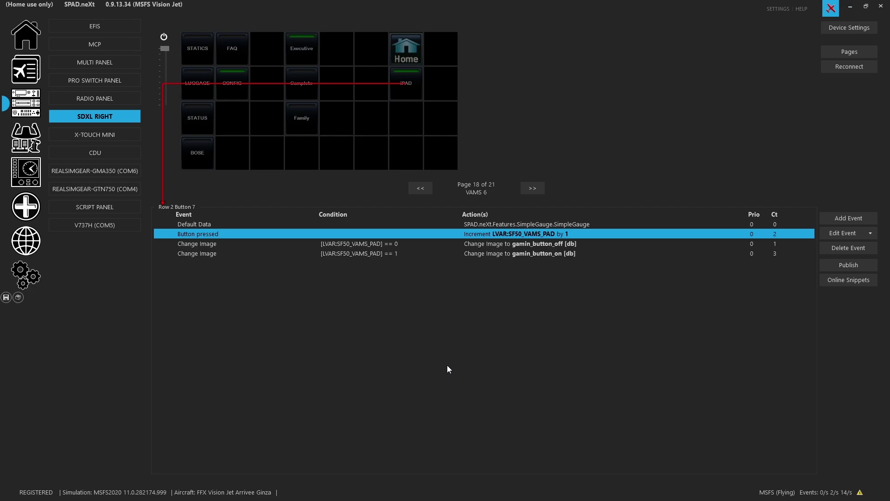
{"action": "key", "text": "alt+Tab"}
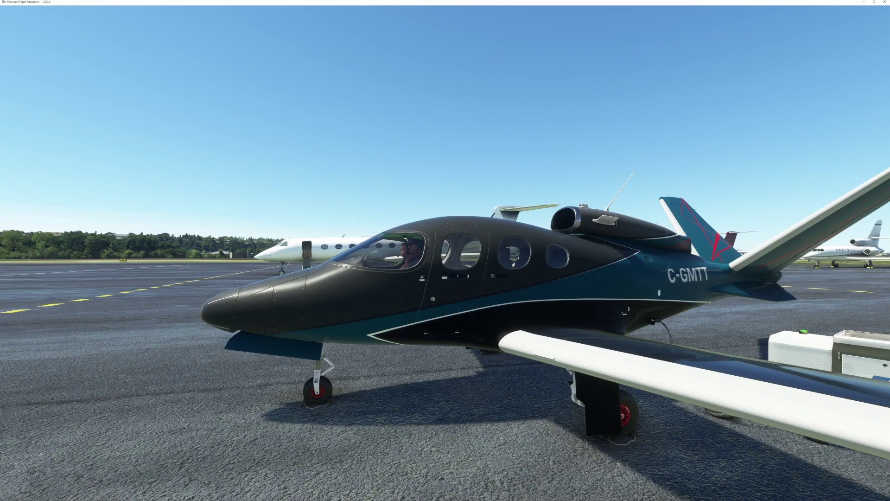